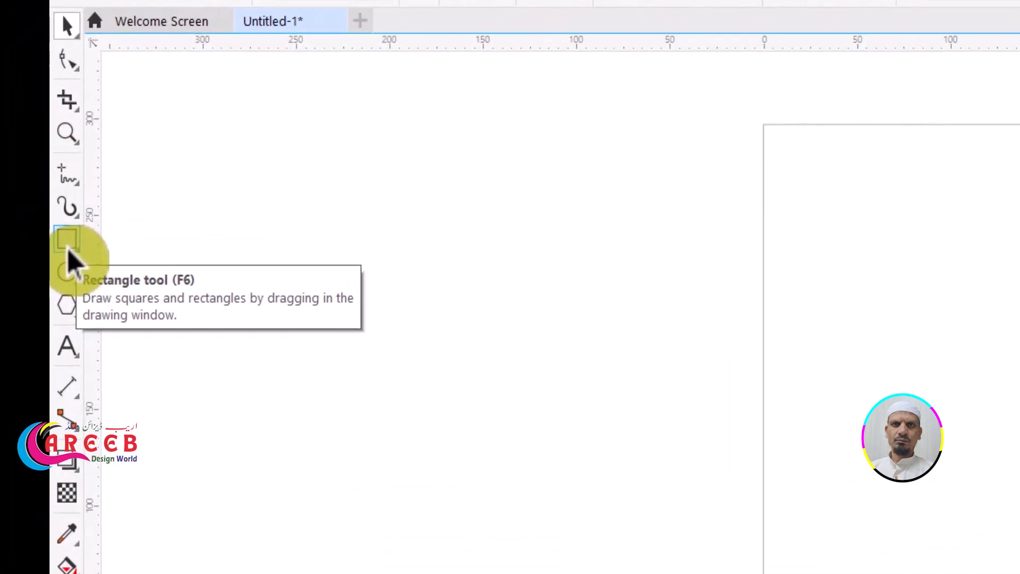
key("ctrl+2")
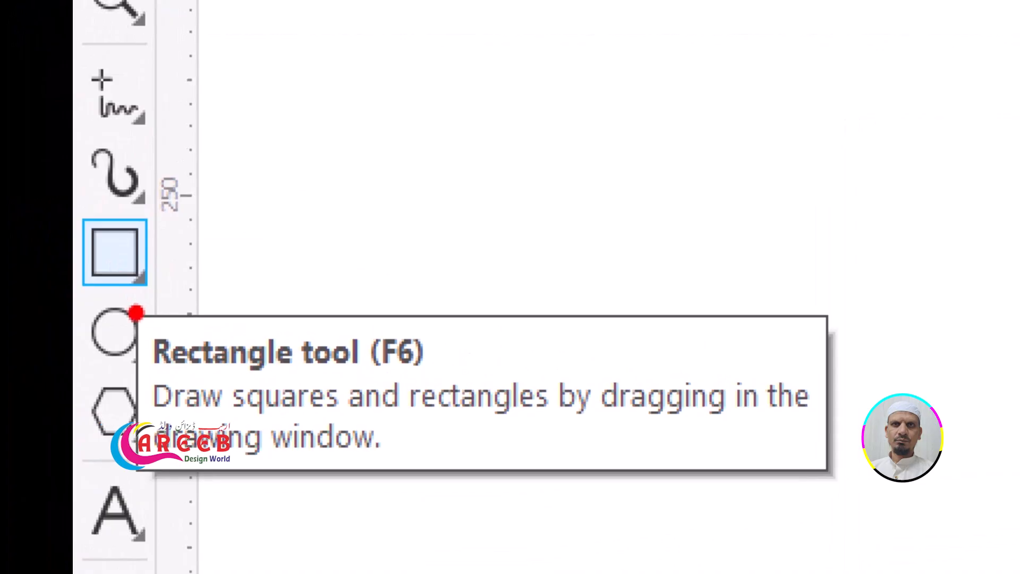
mouse_move(128, 305)
left_mouse_down()
mouse_move(162, 354)
mouse_move(622, 467)
mouse_move(846, 489)
left_mouse_up()
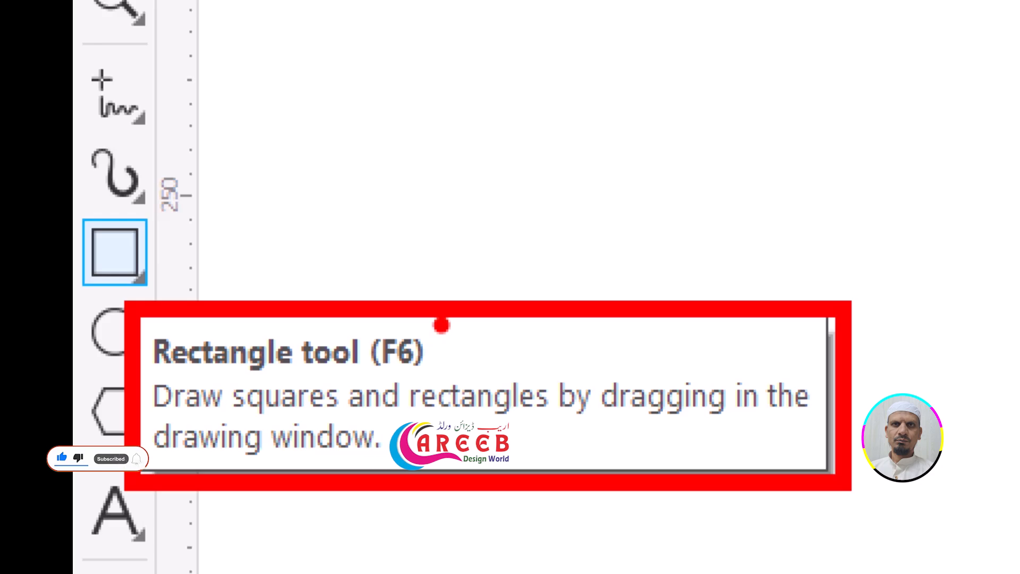
mouse_move(441, 325)
left_mouse_down()
mouse_move(620, 186)
mouse_move(680, 96)
left_mouse_up()
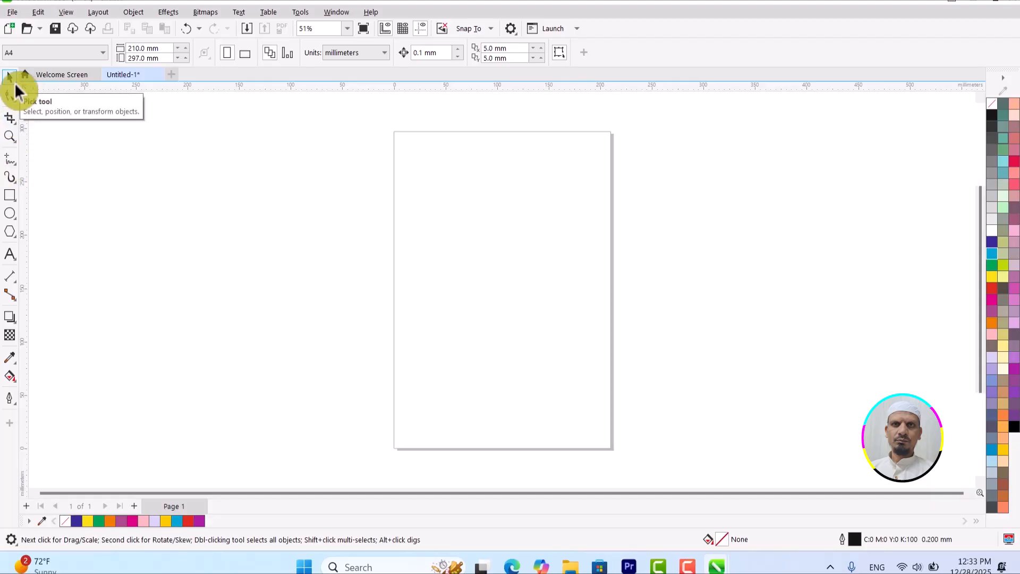
left_click(9, 196)
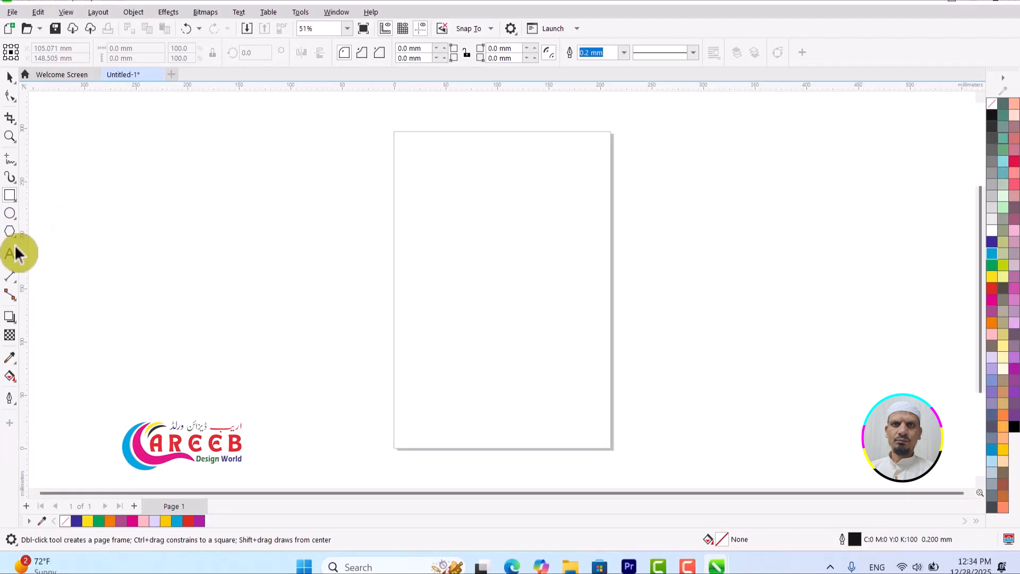
left_click(15, 247)
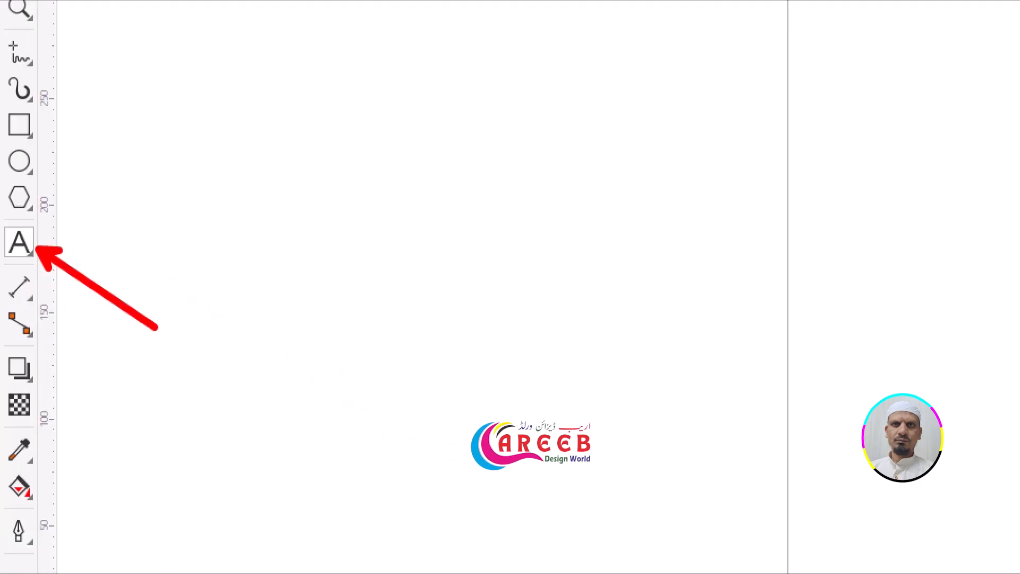
left_click(19, 125)
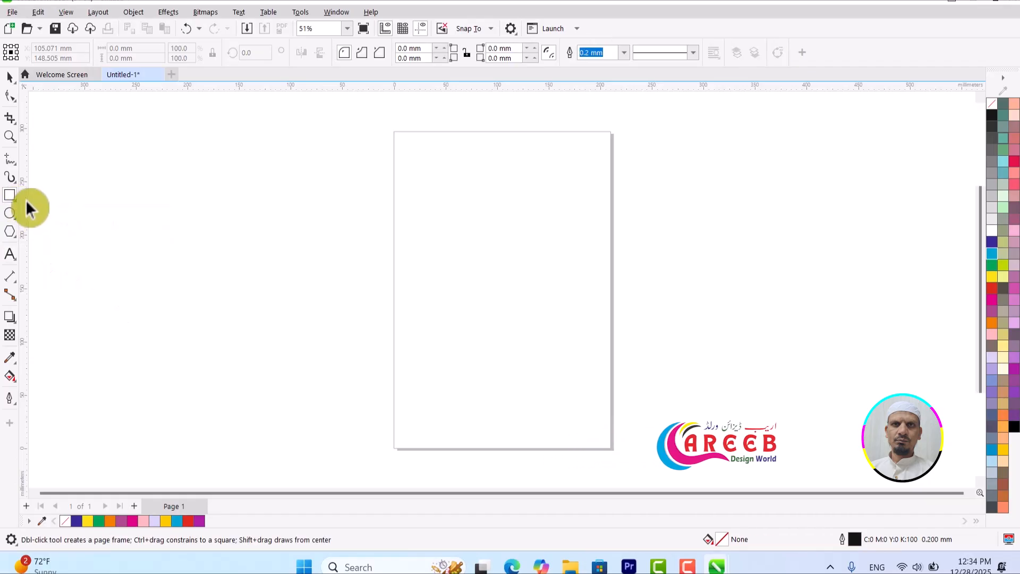
left_click(11, 79)
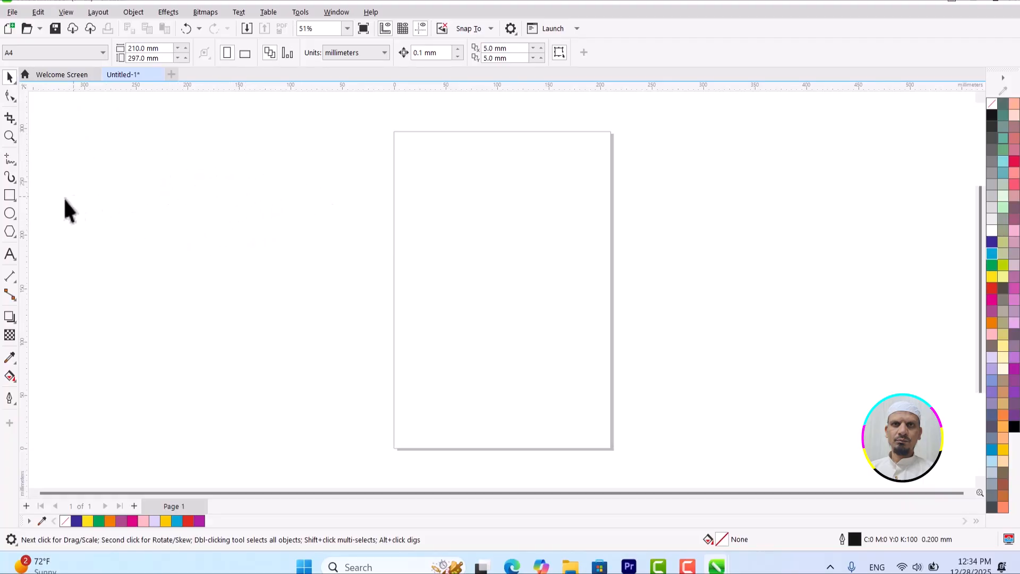
Draw two rectangles on the page: an upper one about 187 × 154 mm and a lower one about 189 × 54 mm
left_click(10, 198)
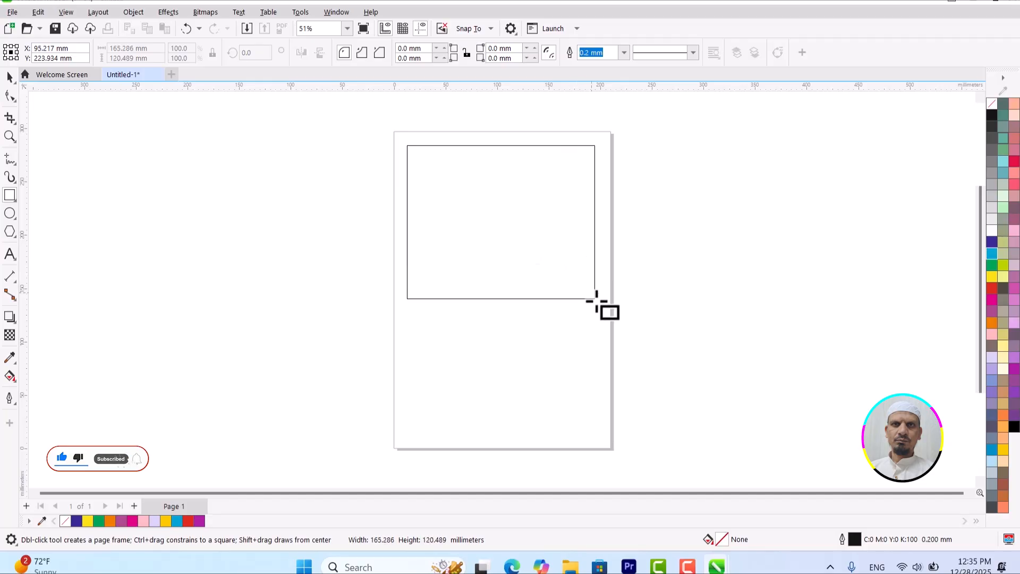
left_click_drag(600, 310, 600, 310)
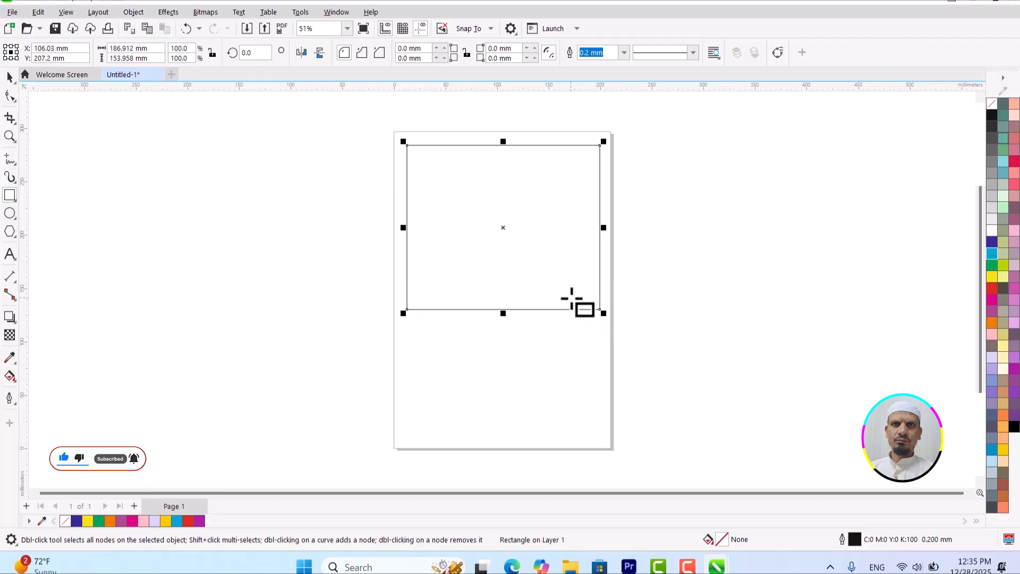
left_click(9, 198)
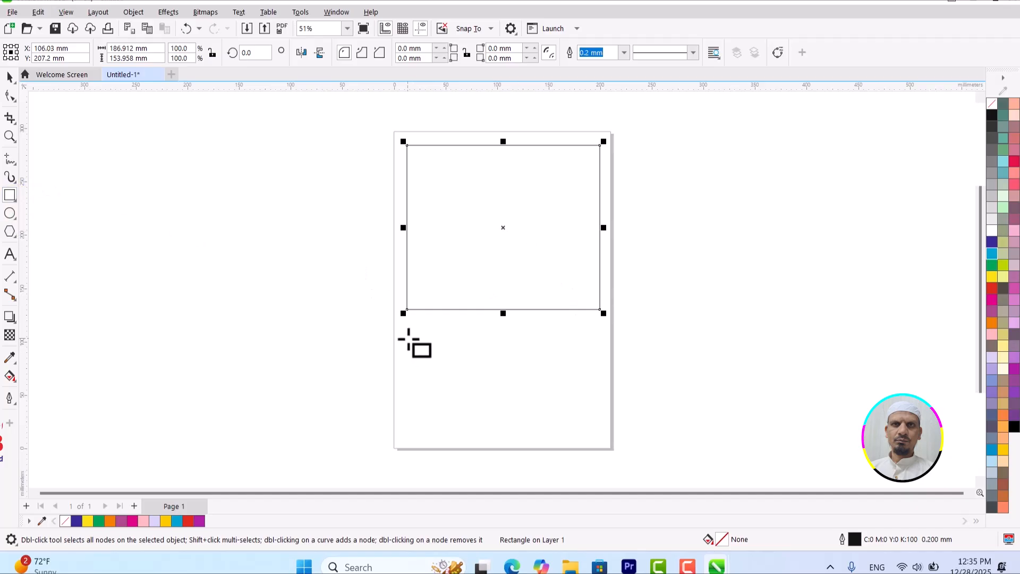
left_click_drag(487, 376, 606, 398)
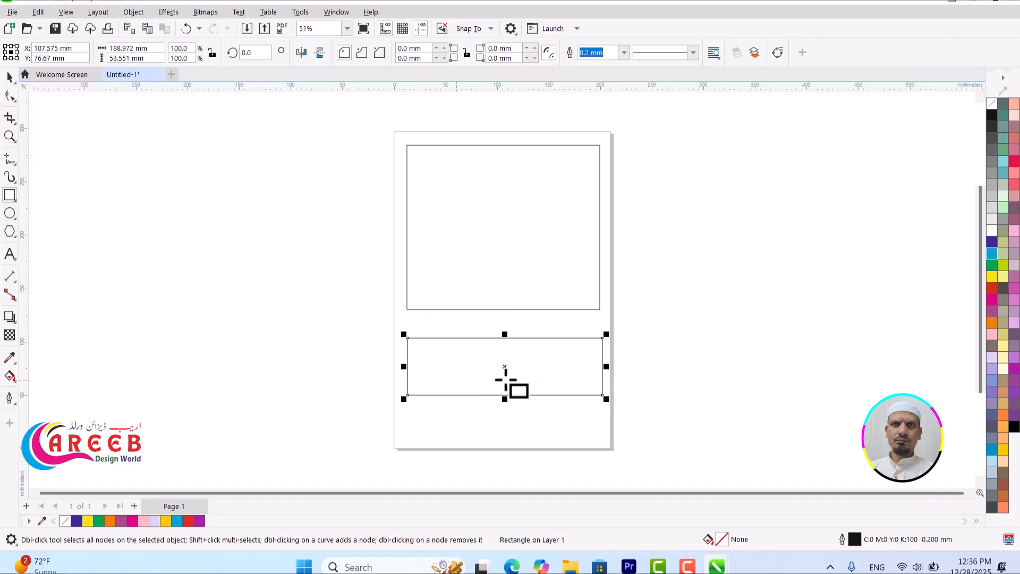
Draw two tall rectangles beside the page: about 53 × 297 mm on its left side and about 110 × 303 mm on its right
left_click(334, 140)
left_click_drag(334, 140, 378, 446)
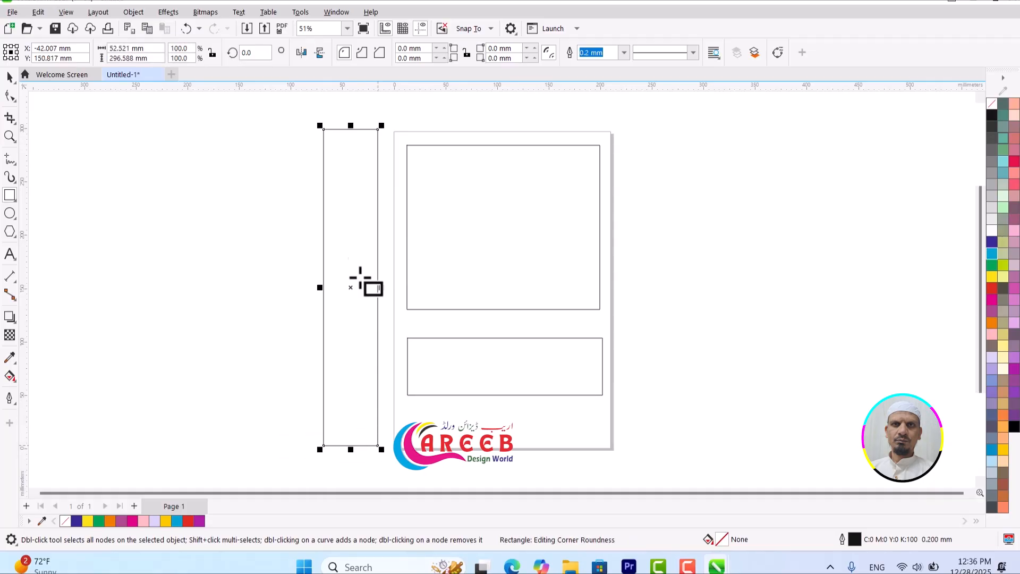
left_click_drag(629, 131, 743, 454)
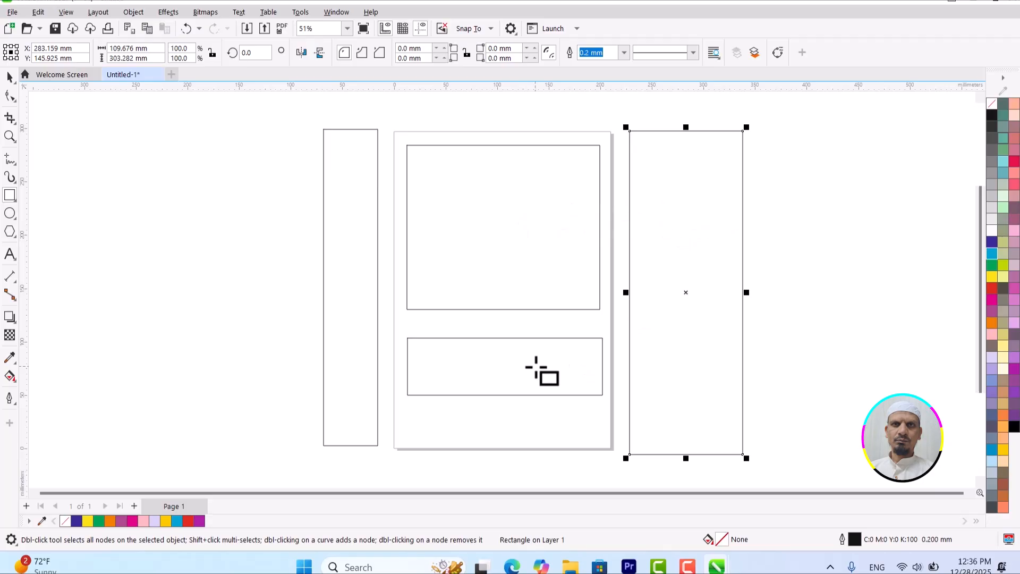
left_click(12, 83)
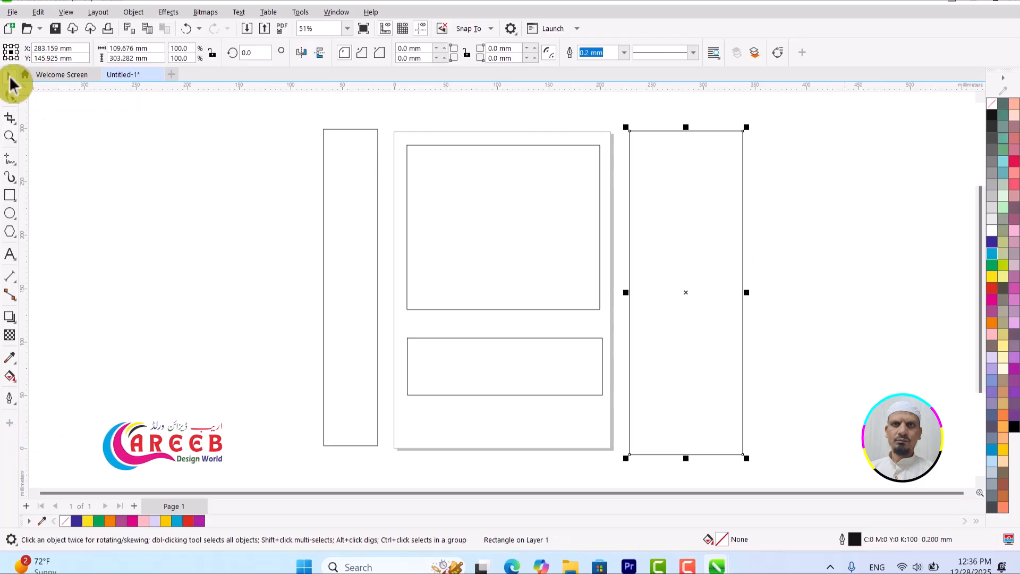
left_click(157, 234)
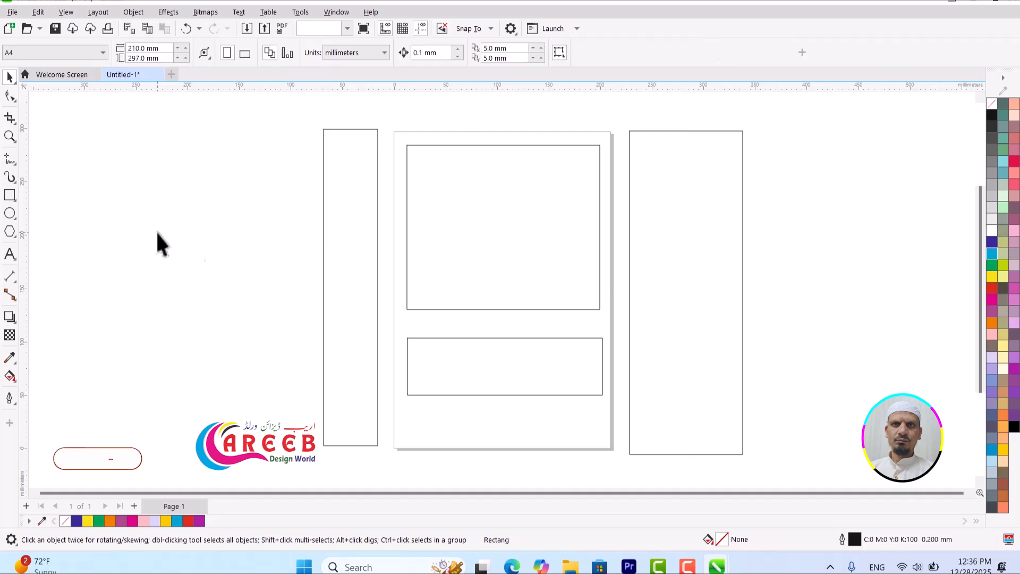
left_click(10, 196)
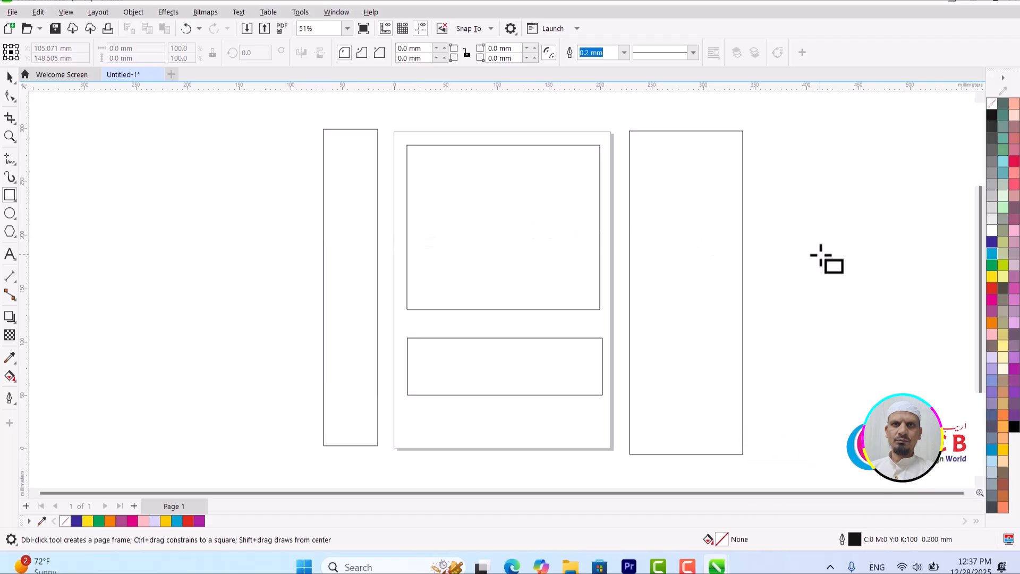
left_click(10, 78)
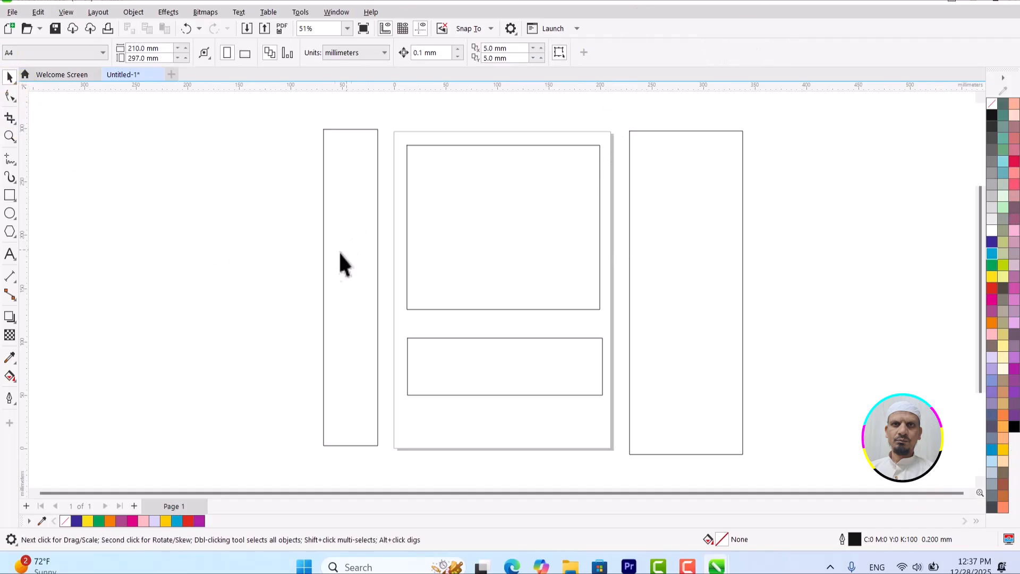
Move the tall rectangle left of the page farther away and shift the lower page rectangle off the page beside it
left_click(355, 159)
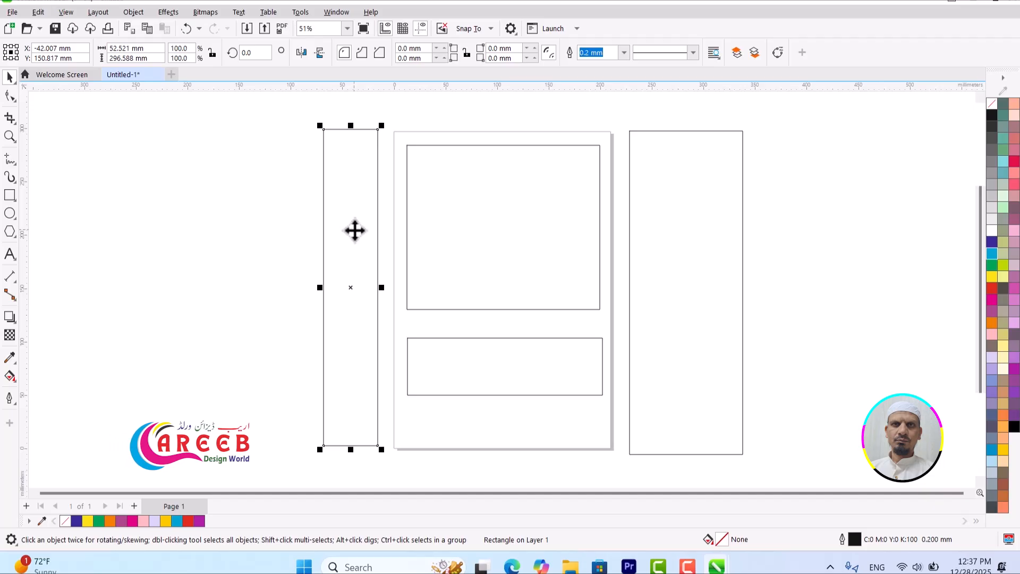
left_click_drag(354, 230, 132, 222)
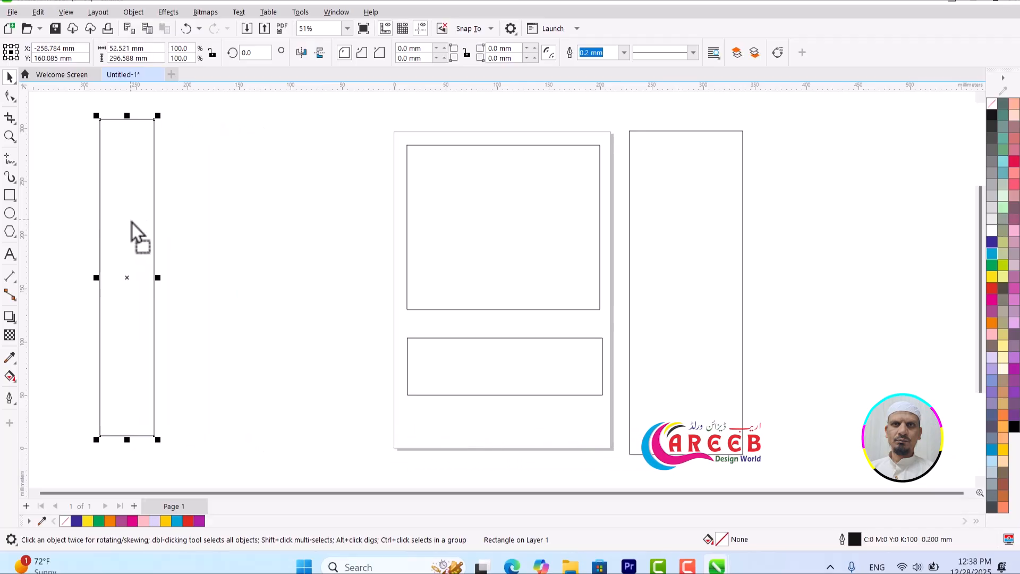
left_click(543, 365)
left_click_drag(544, 367, 297, 356)
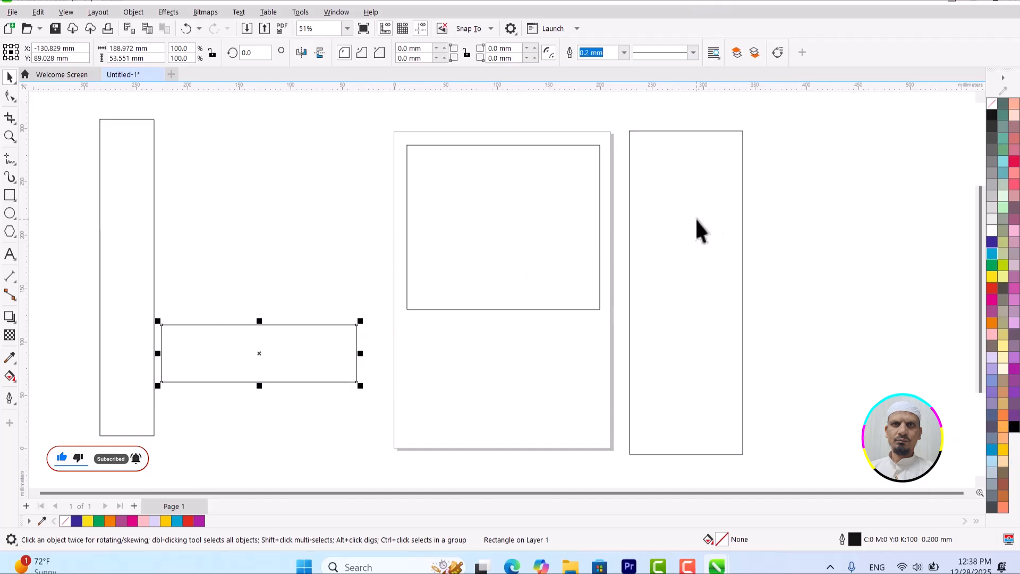
left_click(670, 240)
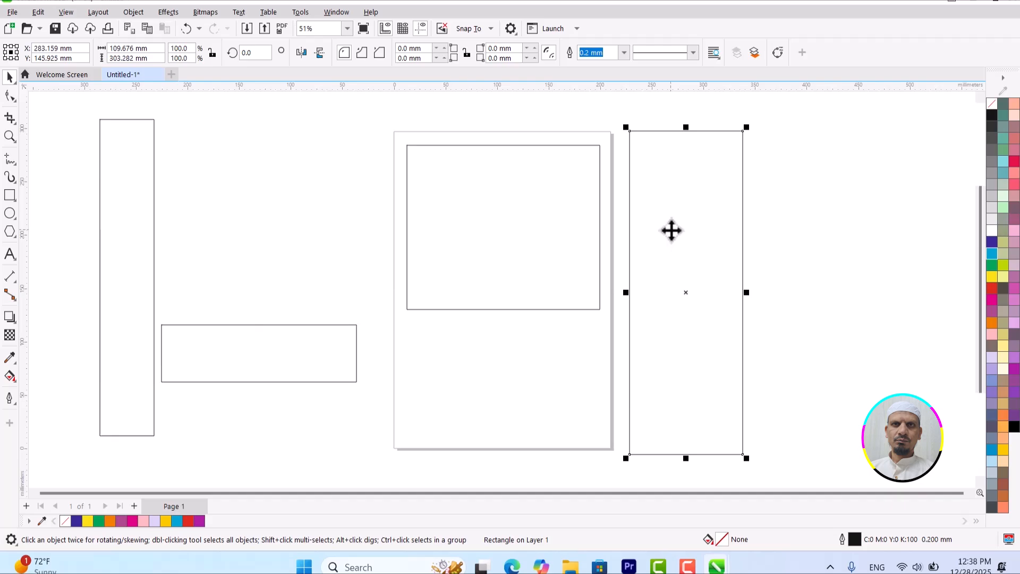
Resize the rectangle on the page to about 178 × 271 mm and narrow the one right of the page to about 34 mm
left_click(523, 228)
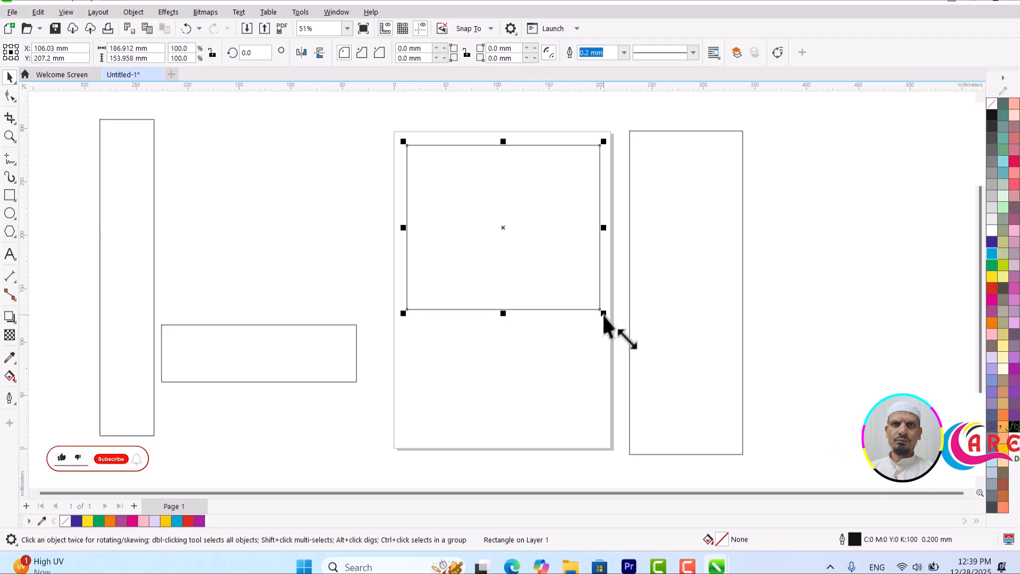
left_click_drag(602, 314, 547, 263)
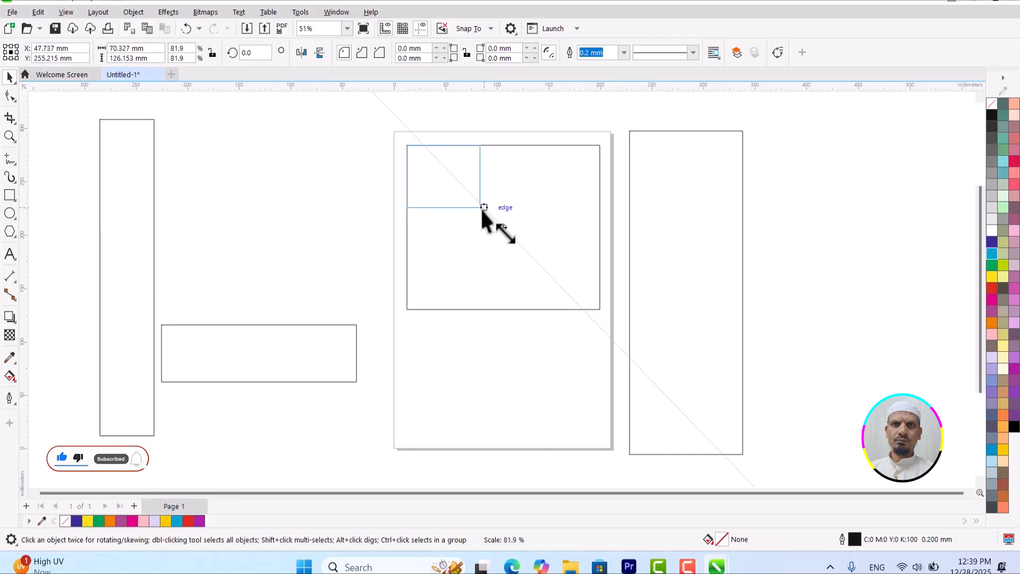
left_click_drag(475, 202, 474, 199)
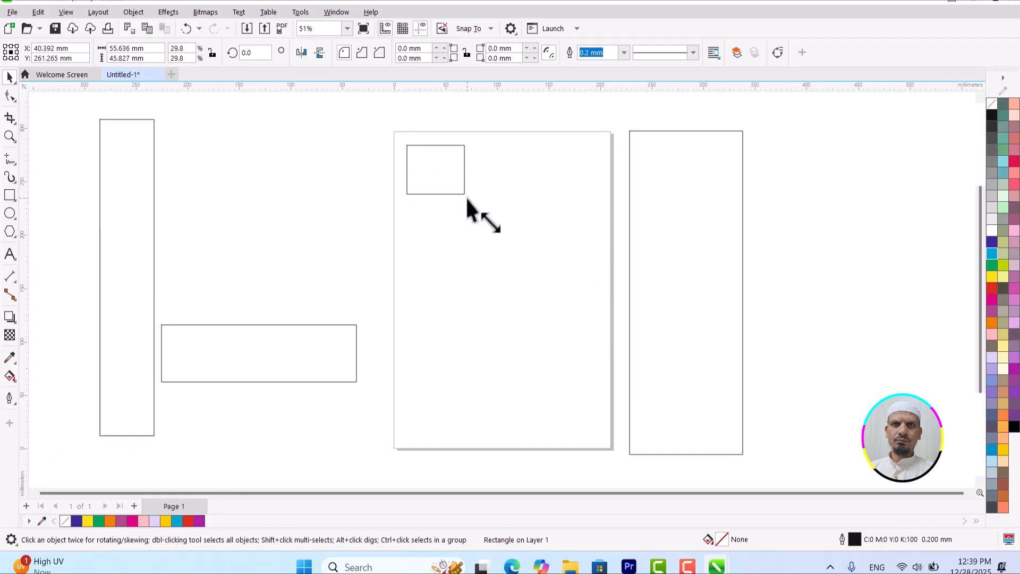
left_click_drag(467, 198, 480, 210)
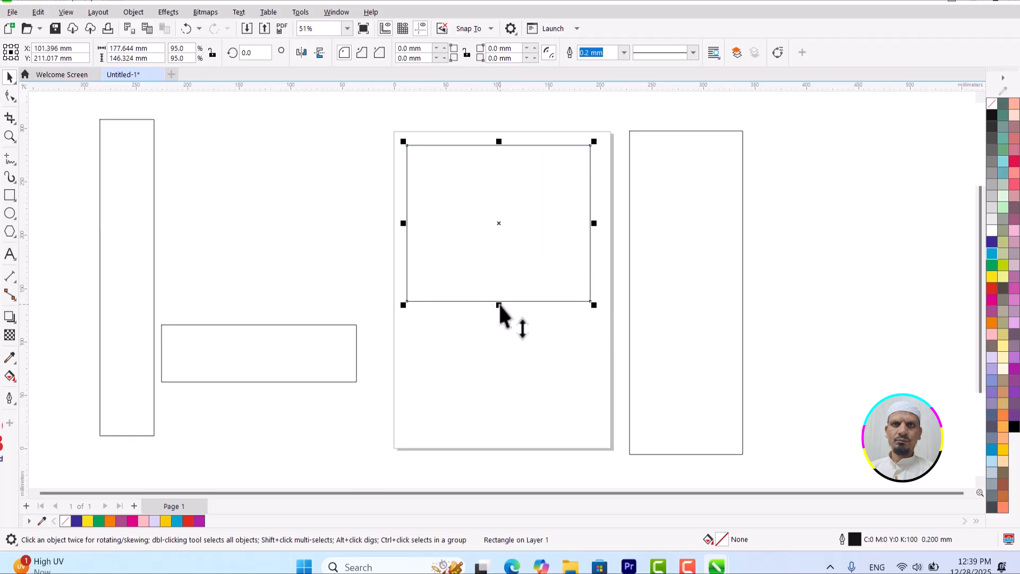
left_click_drag(499, 304, 491, 434)
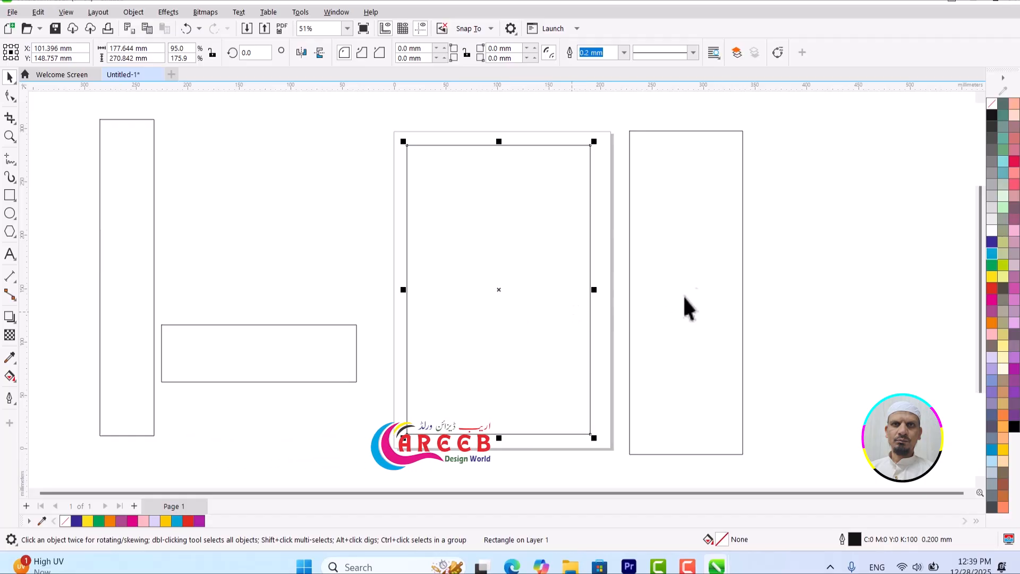
left_click(708, 266)
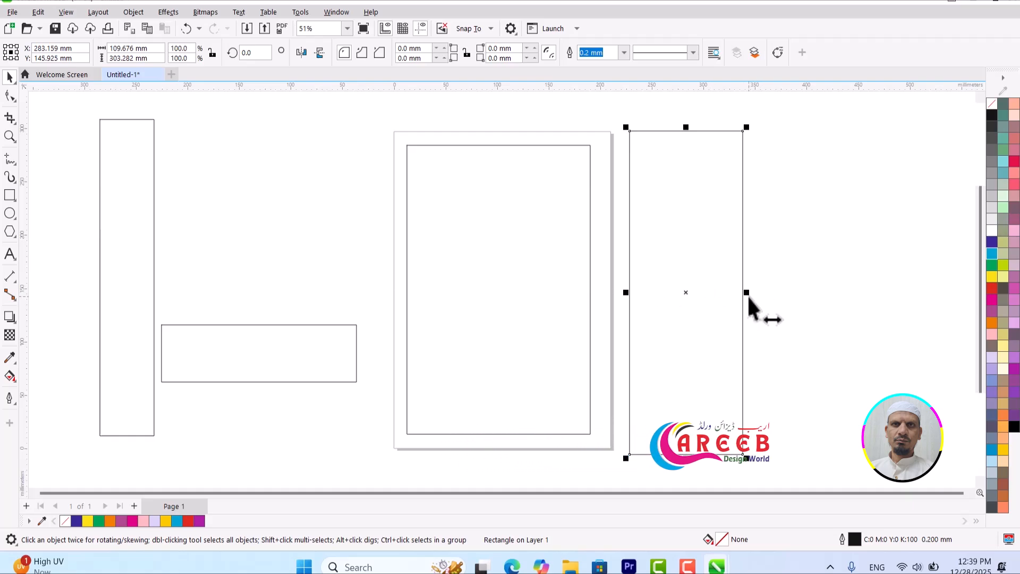
left_click_drag(748, 294, 669, 308)
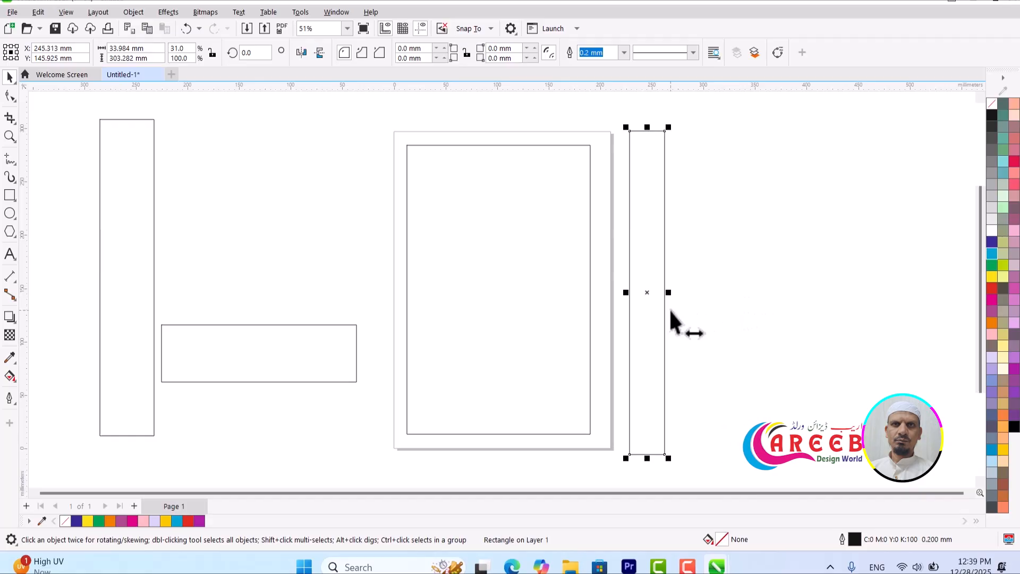
Delete all four rectangles from the drawing
left_click(325, 351)
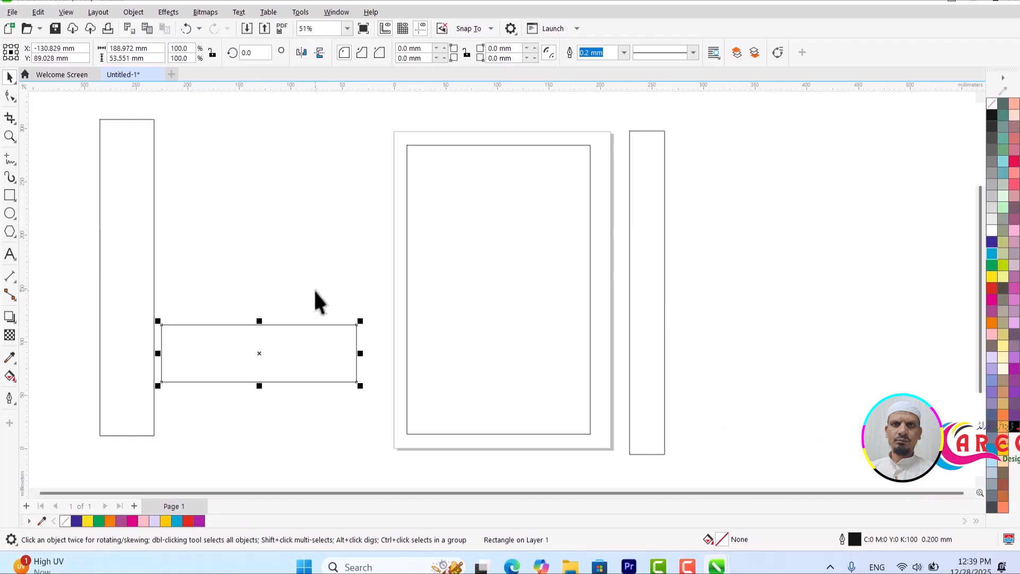
key("Delete")
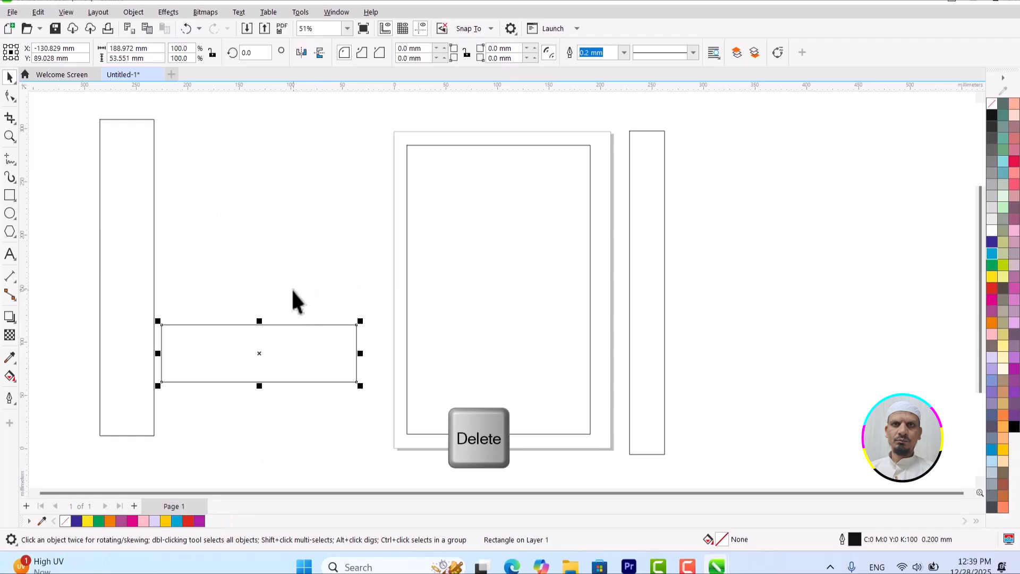
key("Delete")
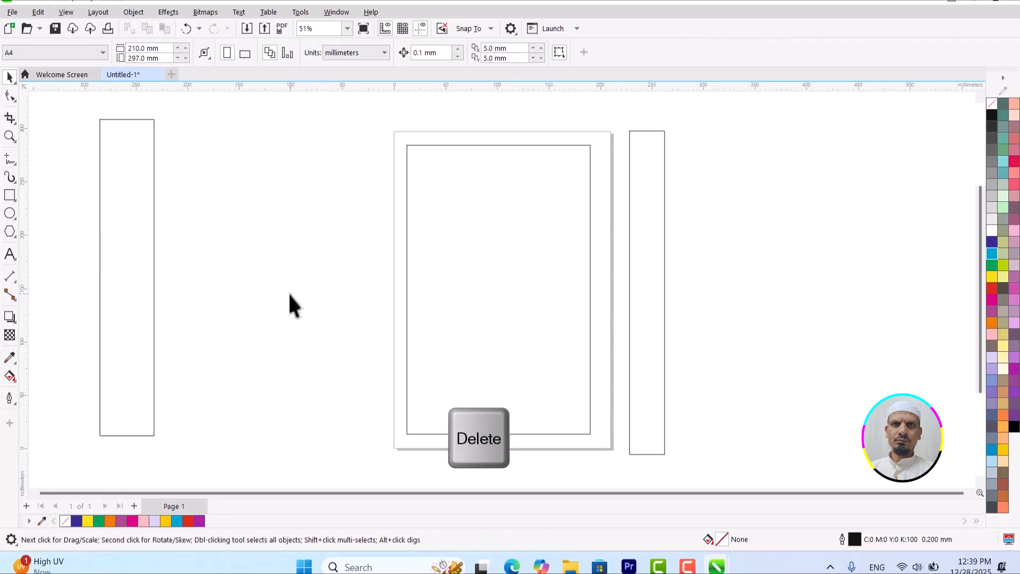
left_click(121, 219)
key("Delete")
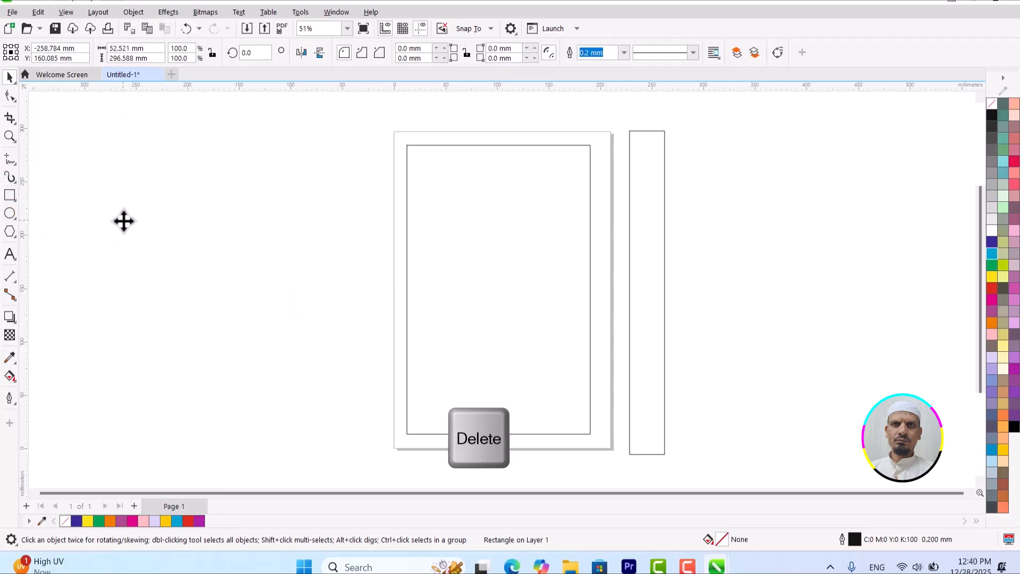
left_click(659, 218)
key("Delete")
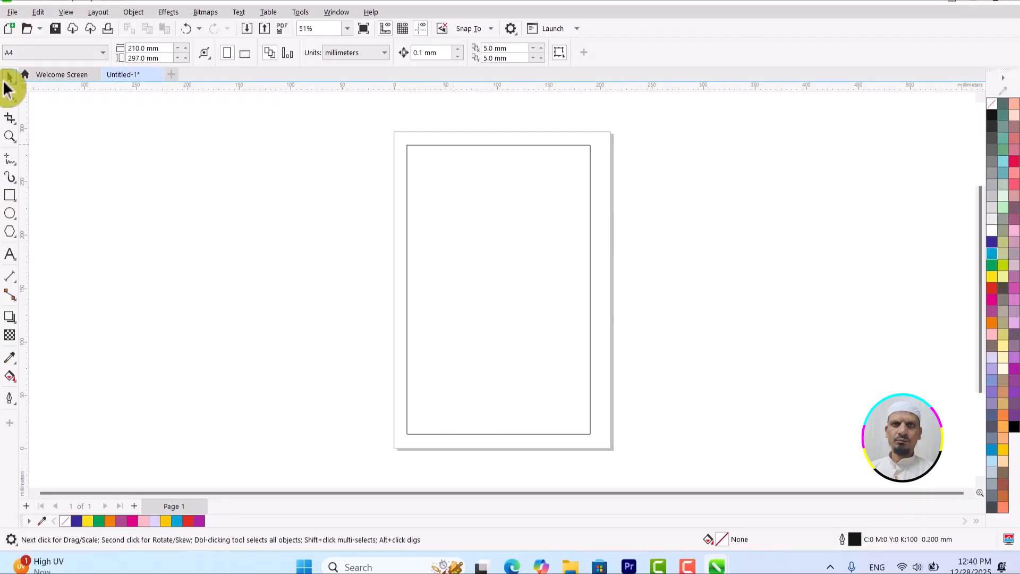
left_click(504, 212)
key("Delete")
Draw a rectangle about 211 × 169 mm from near the page's upper-left corner to just past its right edge
left_click(10, 195)
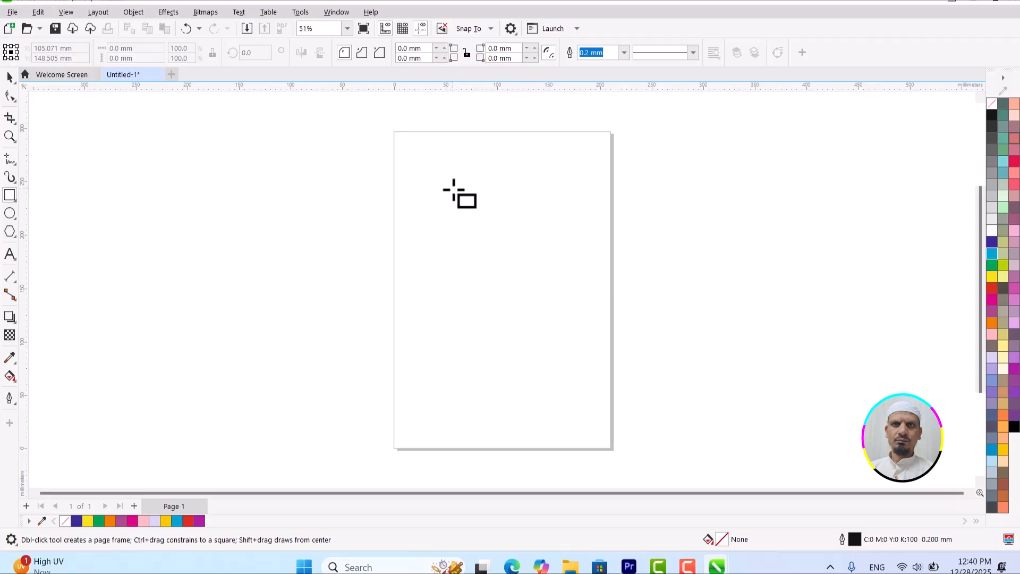
mouse_move(409, 152)
left_mouse_down()
mouse_move(516, 270)
mouse_move(627, 332)
left_mouse_up()
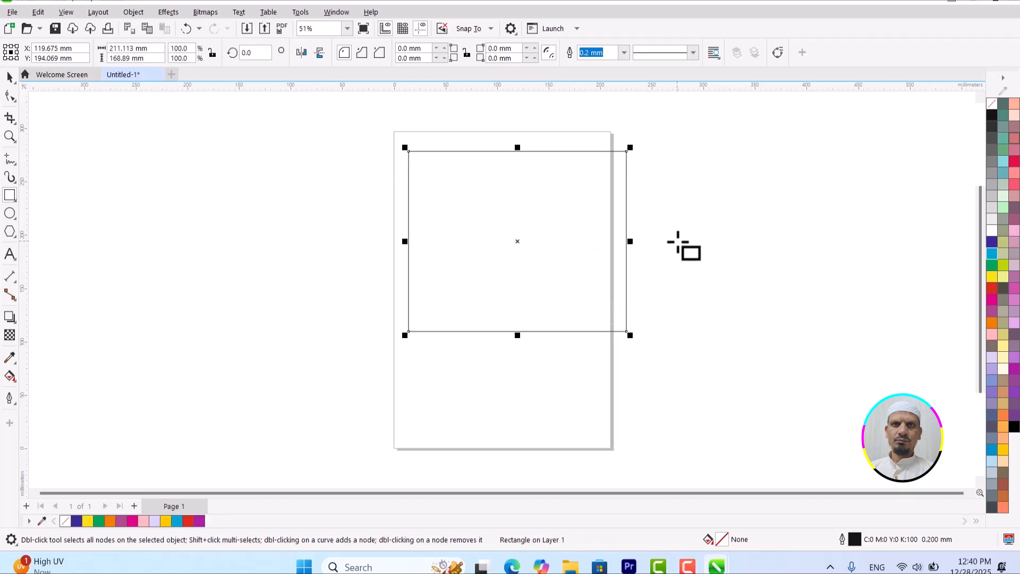
Draw a tall rectangle about 109 × 426 mm outward from its centre, in the empty area left of the page
left_click_drag(230, 157, 305, 218)
key("Escape")
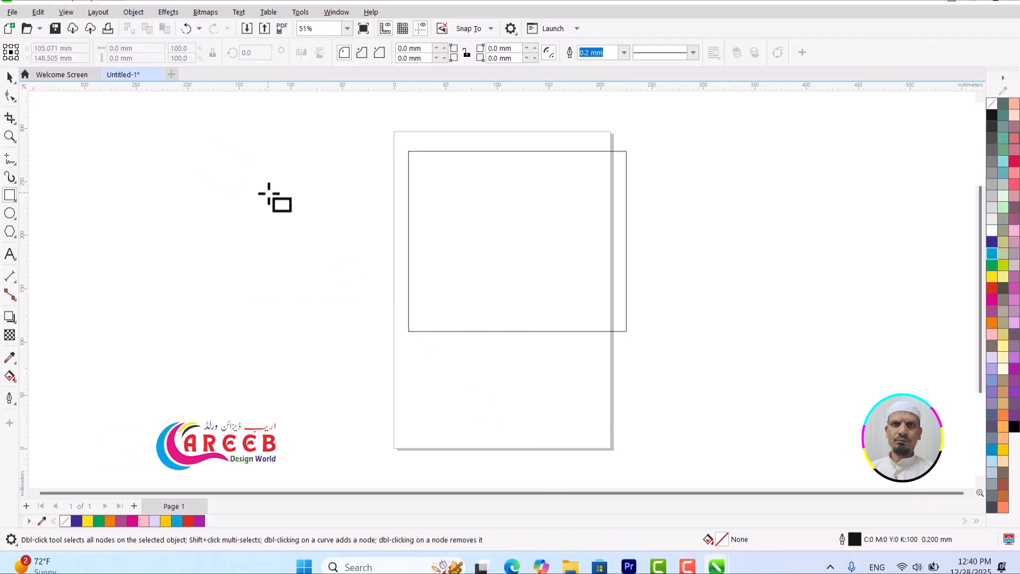
key("shift")
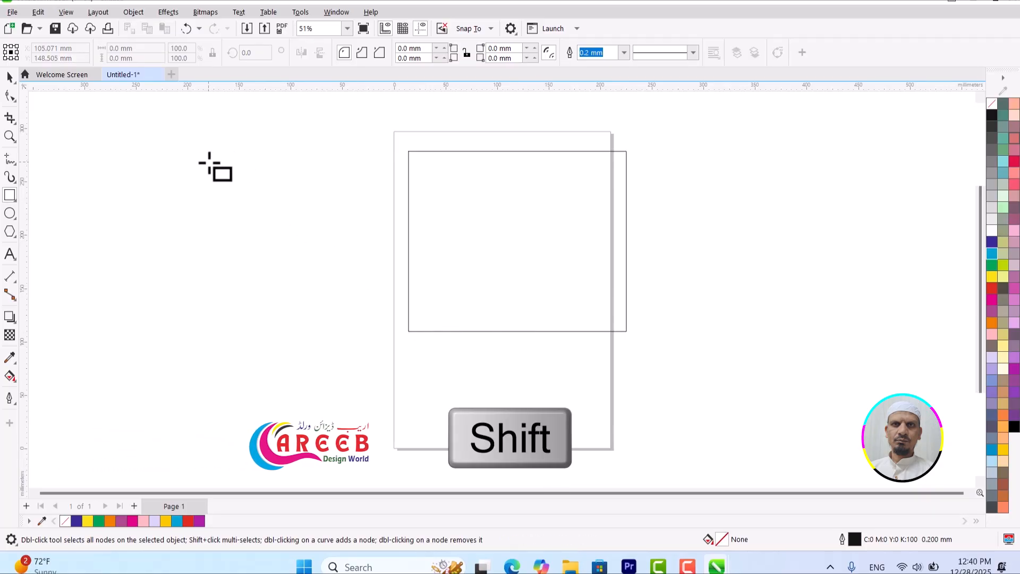
mouse_move(208, 162)
left_mouse_down()
mouse_move(367, 193)
mouse_move(503, 178)
mouse_move(360, 182)
mouse_move(346, 196)
mouse_move(335, 296)
mouse_move(286, 461)
mouse_move(290, 162)
mouse_move(264, 360)
mouse_move(266, 401)
mouse_move(293, 111)
mouse_move(264, 389)
left_mouse_up()
key("space")
left_click_drag(210, 159, 205, 308)
scroll(280, 255, "down", 2)
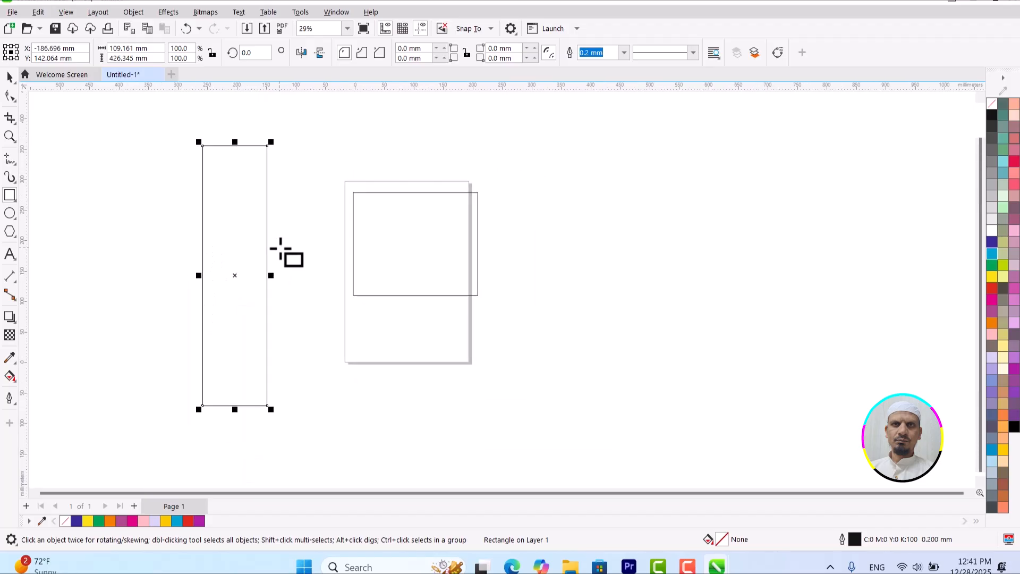
Draw a wide rectangle about 683 × 67 mm from its centre, its upper-left corner meeting the tall rectangle's upper-right corner
mouse_move(524, 181)
left_mouse_down()
mouse_move(545, 200)
mouse_move(736, 211)
left_mouse_up()
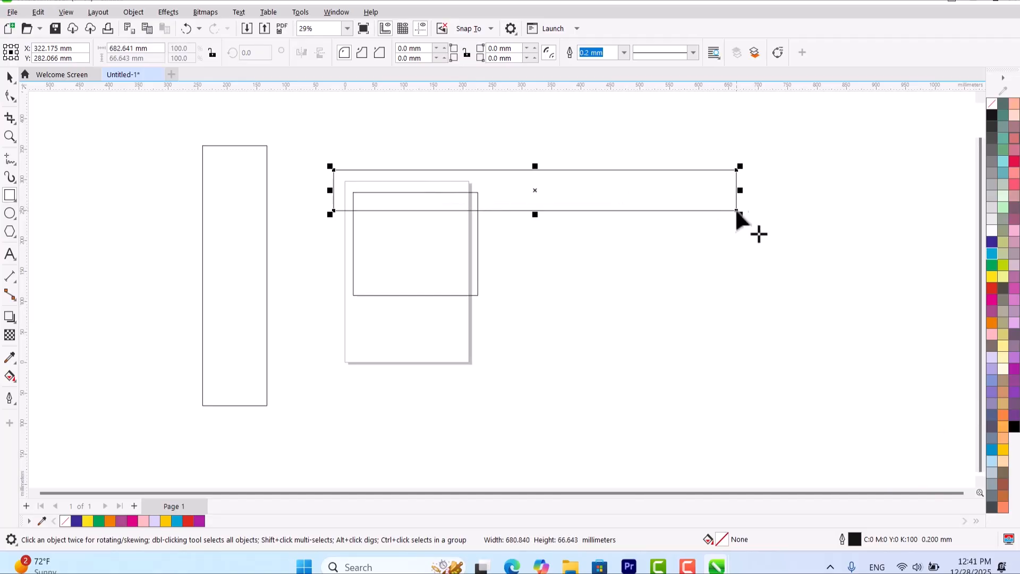
left_click_drag(538, 189, 471, 164)
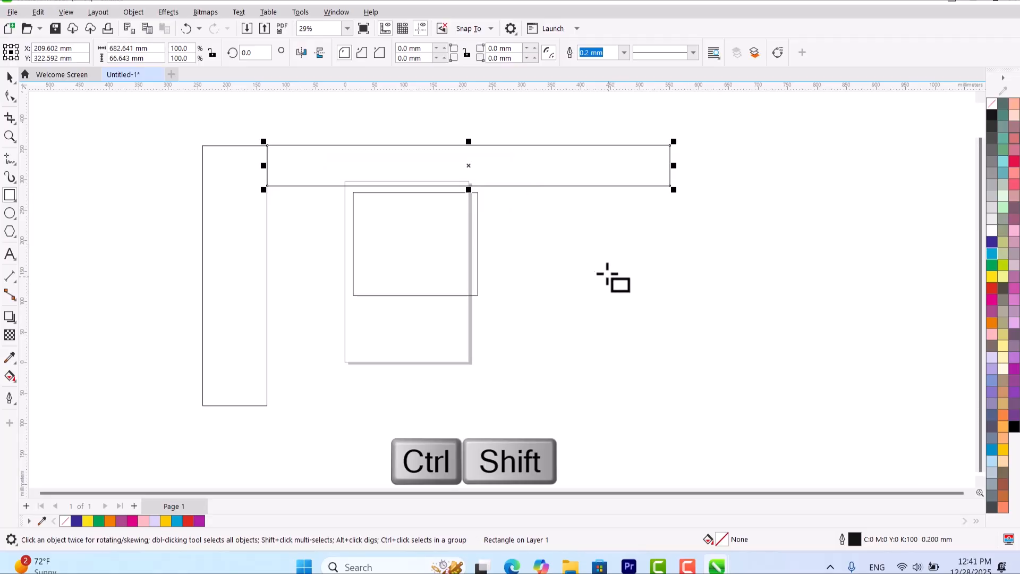
Draw a perfect square of about 173 mm outward from its centre, right of the page and below the wide rectangle
left_click_drag(565, 246, 617, 273)
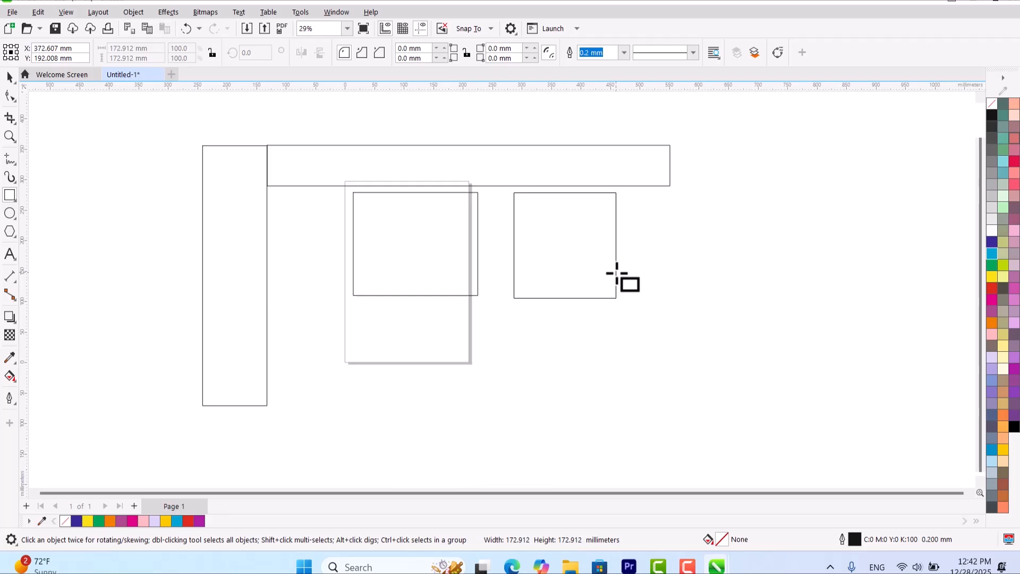
left_click_drag(616, 273, 616, 273)
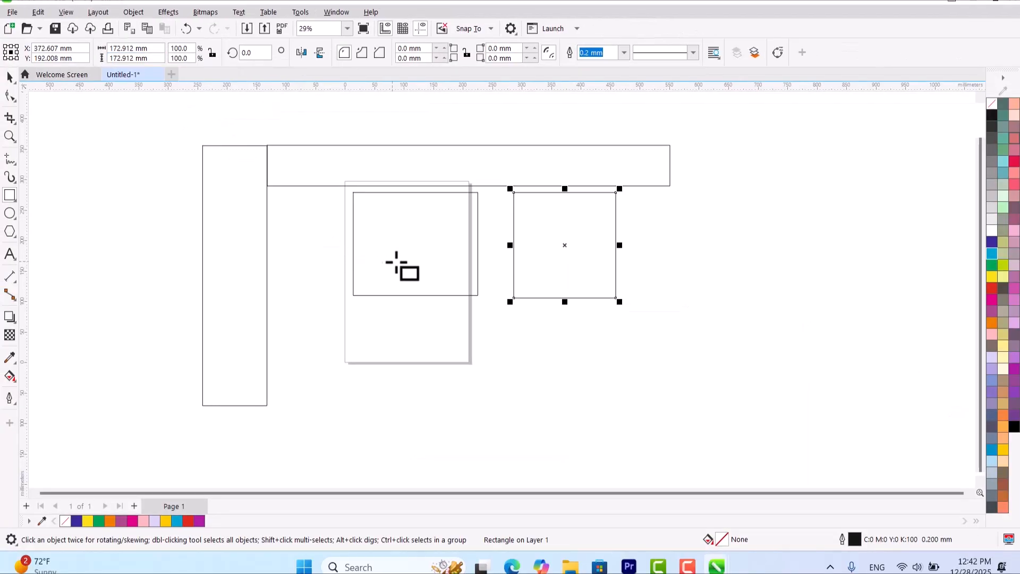
left_click(698, 443)
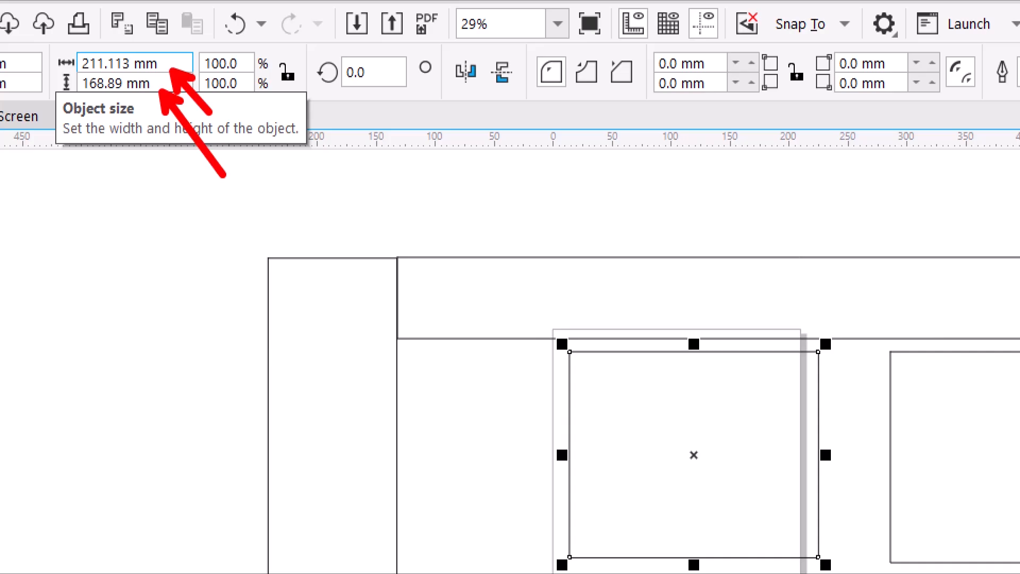
Move the rectangle on the page slightly down and left, to a centre of about X 98.5 mm, Y 163.5 mm
scroll(650, 422, "up", 2)
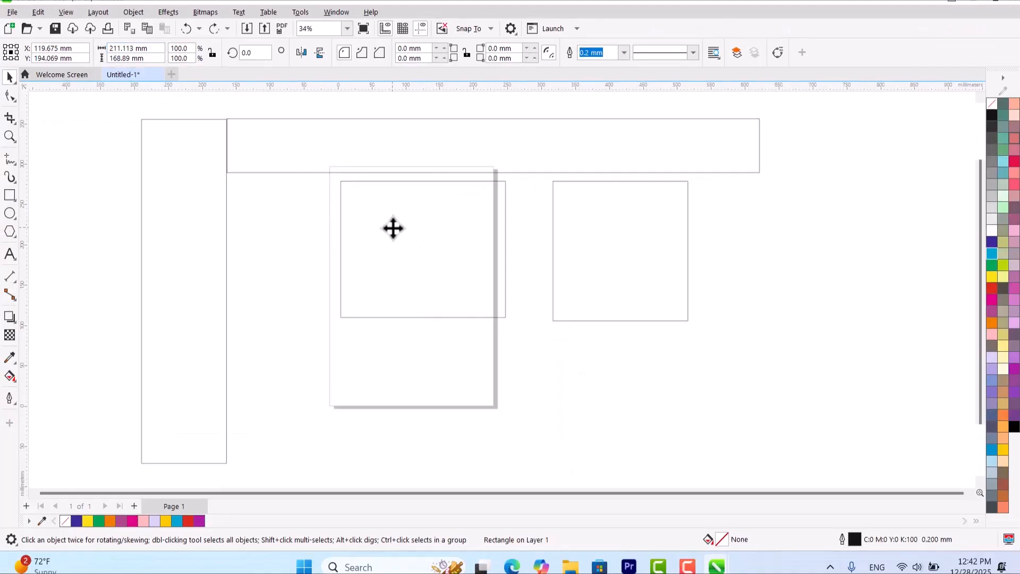
scroll(394, 229, "up", 2)
scroll(427, 246, "down", 1)
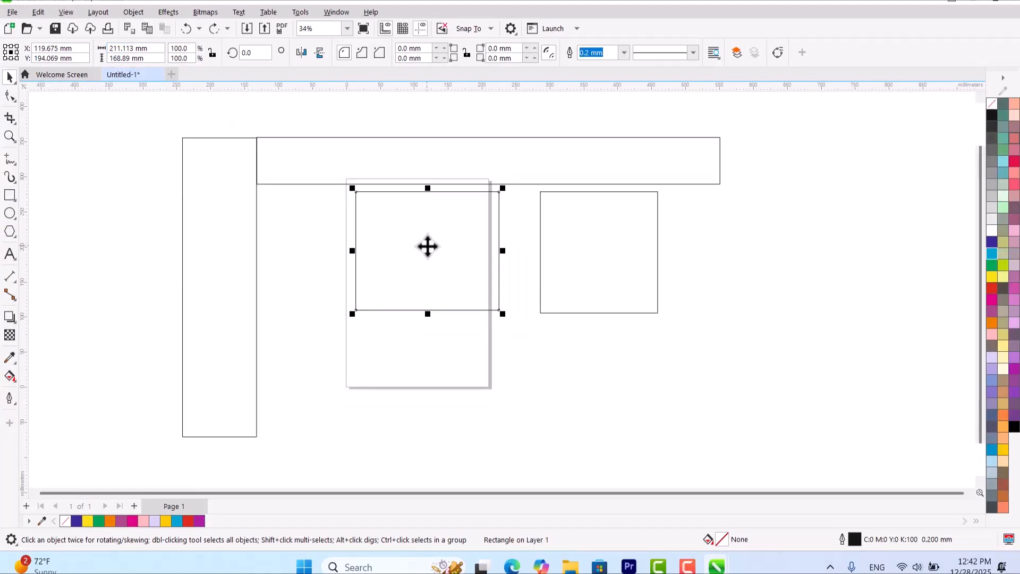
left_click_drag(428, 246, 413, 270)
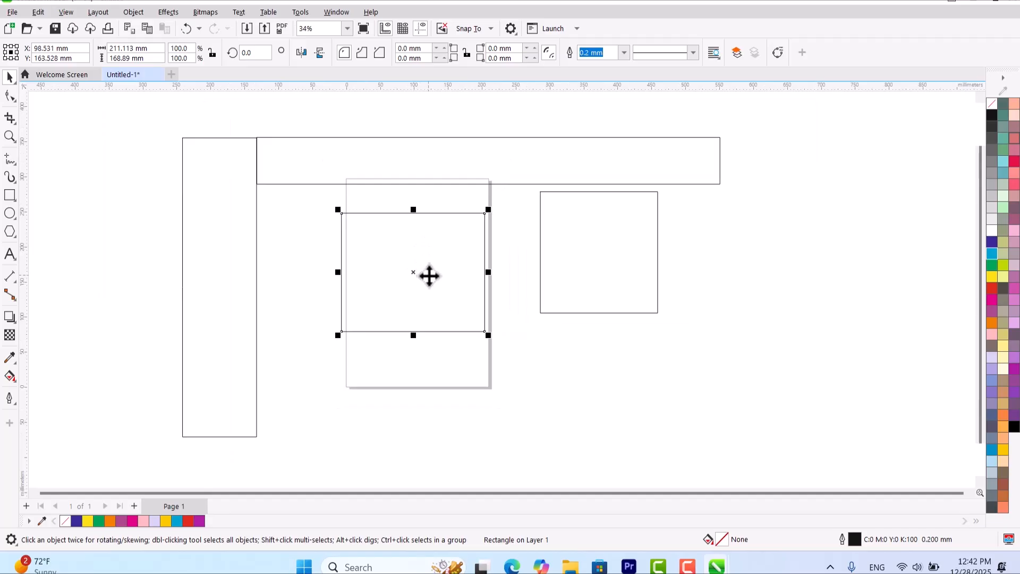
scroll(430, 276, "up", 1)
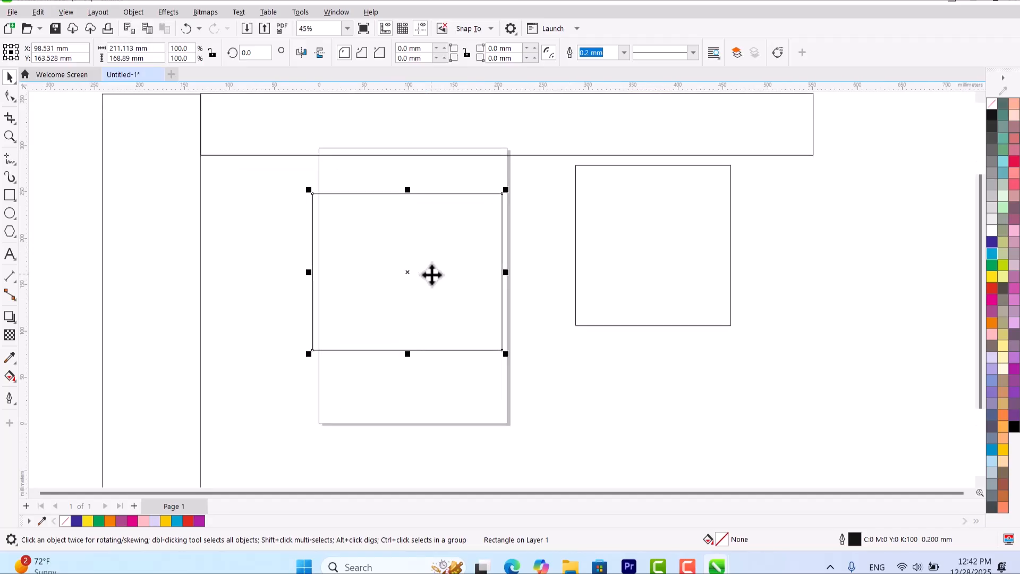
Delete the wide rectangle, the tall rectangle and the square, keeping only the rectangle on the page
scroll(432, 275, "down", 2)
left_click(449, 193)
left_click(276, 233)
key("Delete")
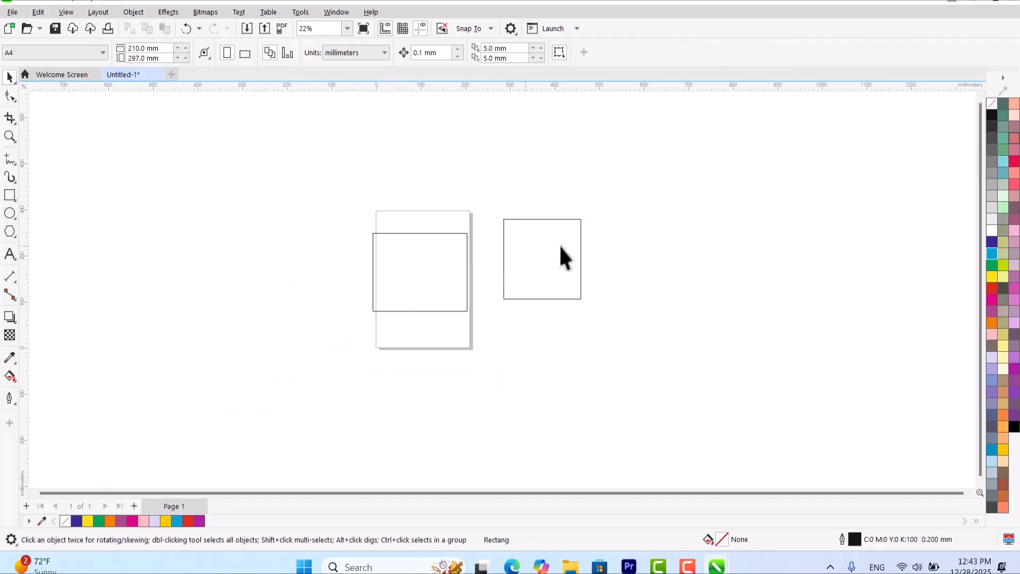
left_click(561, 249)
key("Delete")
Centre the remaining rectangle on the page and narrow it symmetrically to about 168 mm wide
left_click(433, 264)
scroll(433, 266, "up", 1)
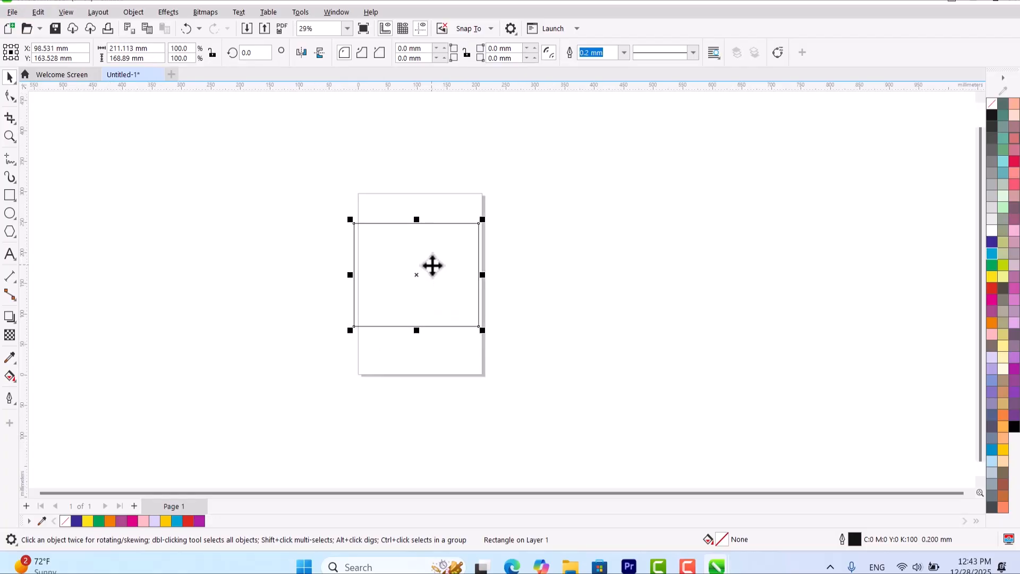
mouse_move(483, 275)
left_mouse_down()
mouse_move(485, 284)
mouse_move(473, 283)
left_mouse_up()
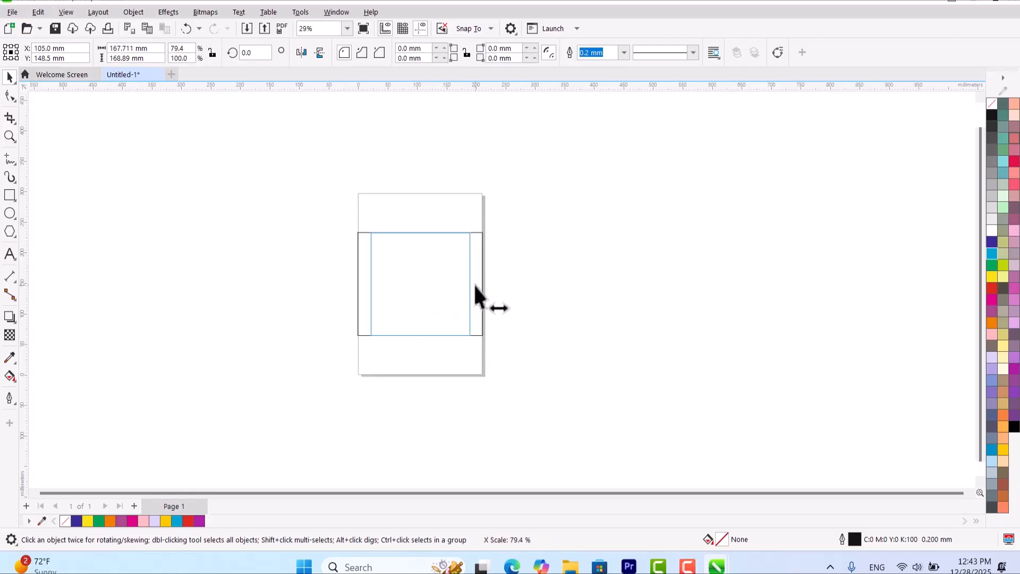
key("p")
scroll(416, 296, "up", 2)
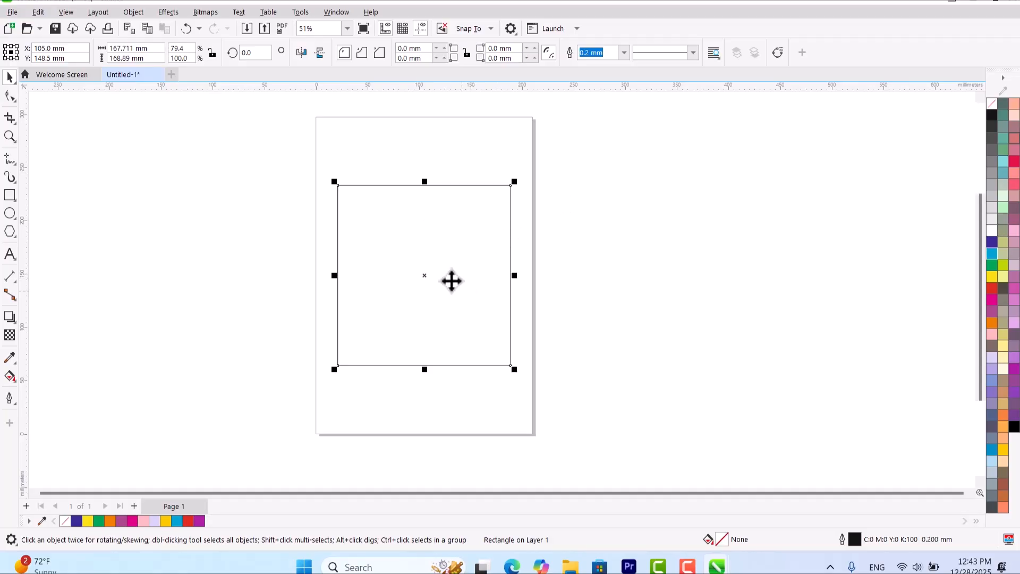
Try several fill colours on the centred rectangle, including green, blue, light cyan and Baby Blue, ending with Chartreuse
scroll(452, 215, "up", 1)
scroll(458, 216, "down", 1)
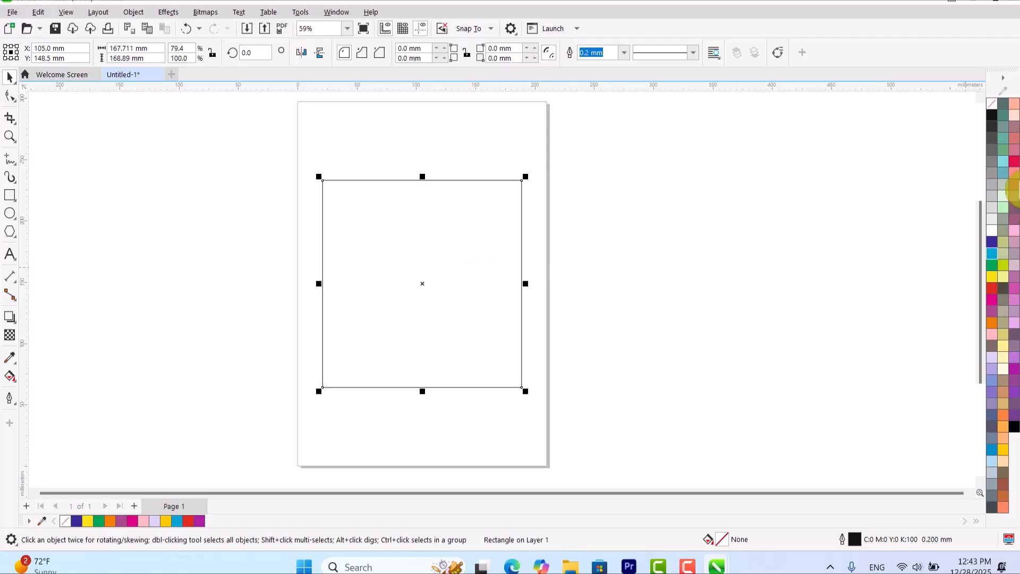
left_click(993, 271)
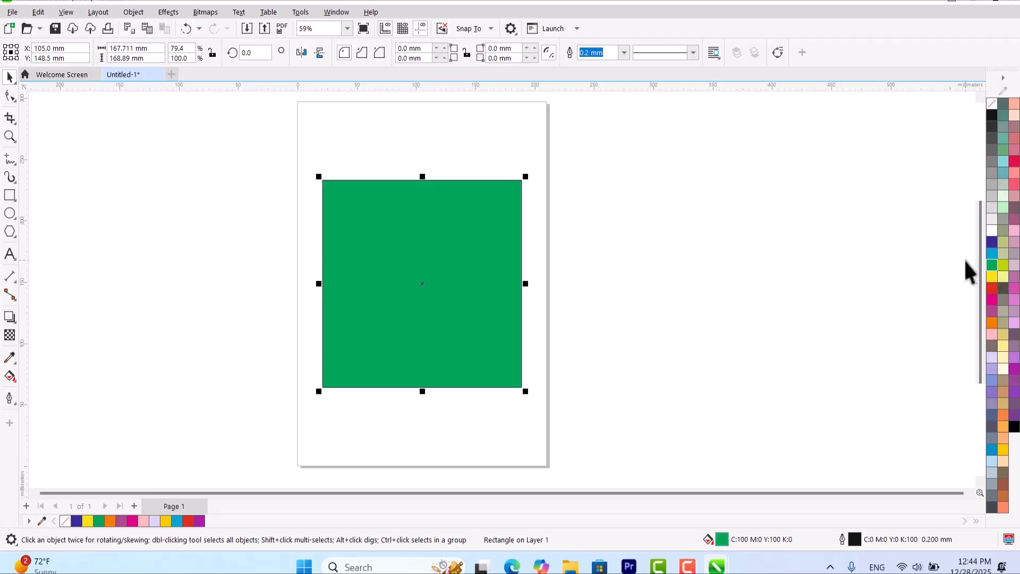
left_click(1005, 274)
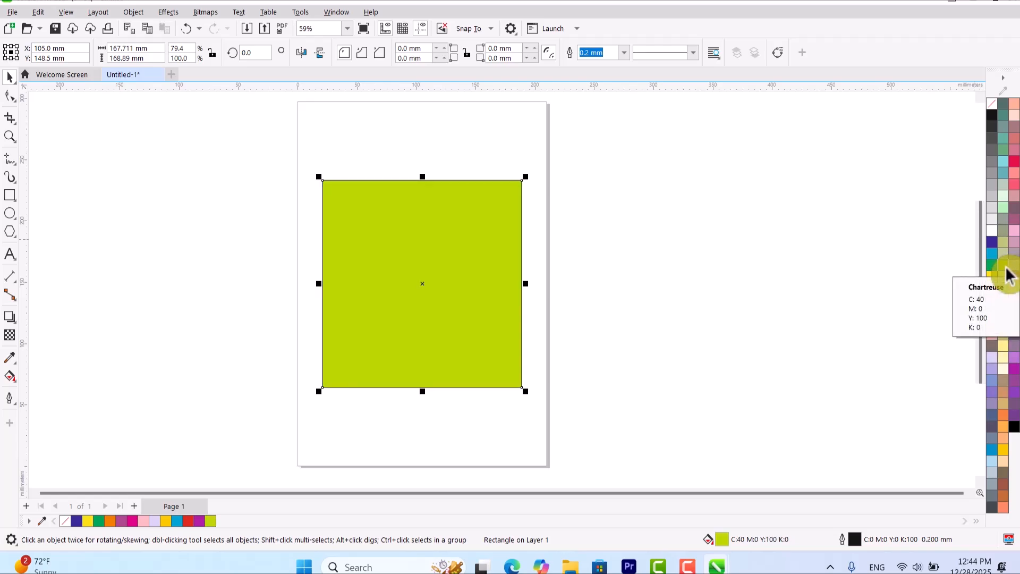
left_click(992, 246)
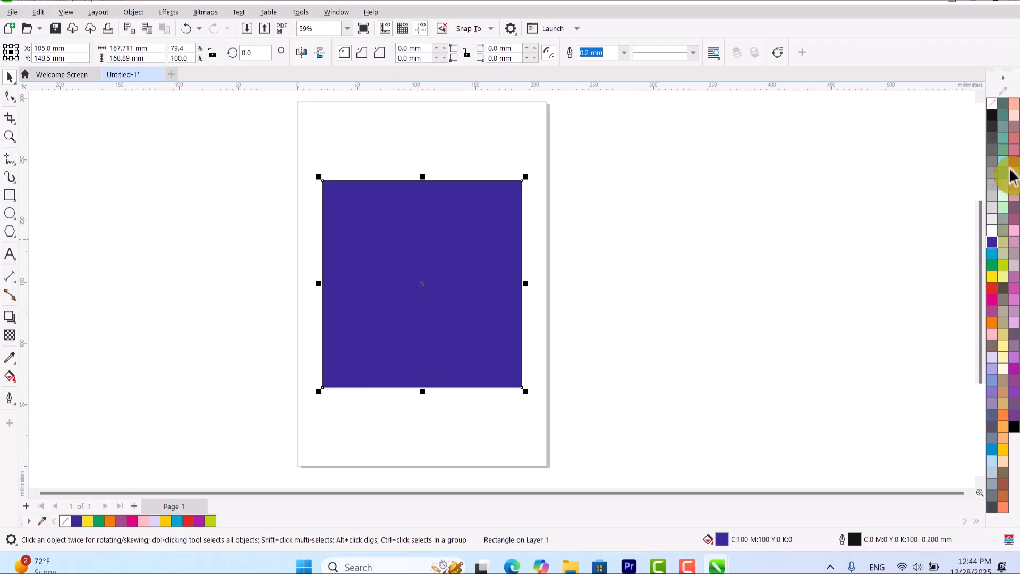
left_click(1003, 161)
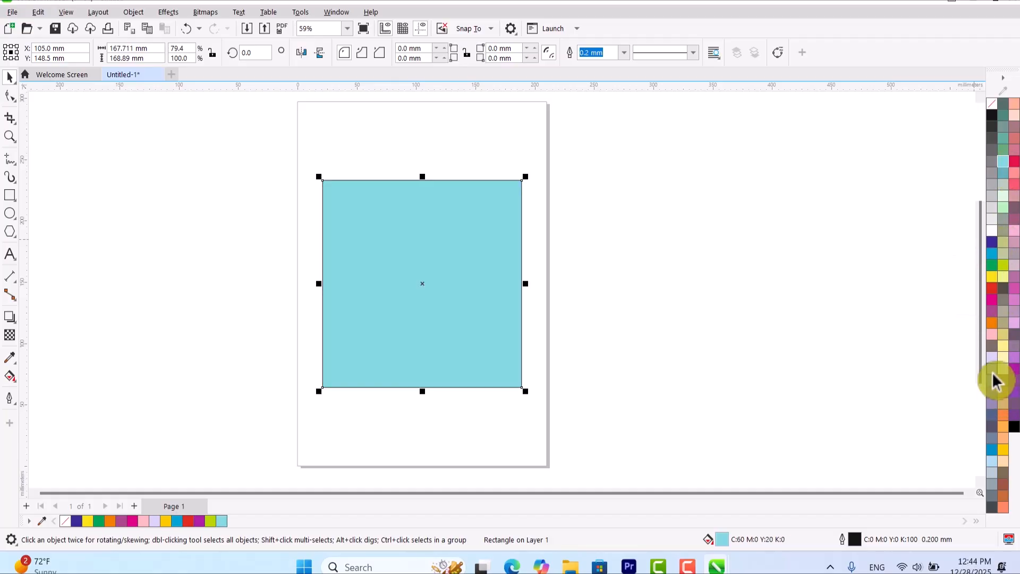
left_click(995, 390)
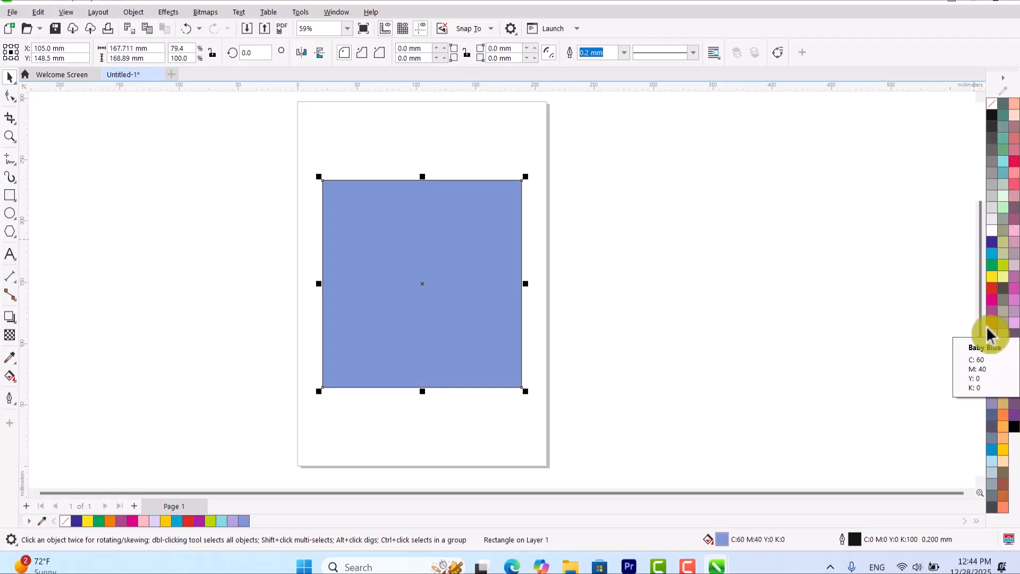
left_click(1003, 276)
left_click(1003, 265)
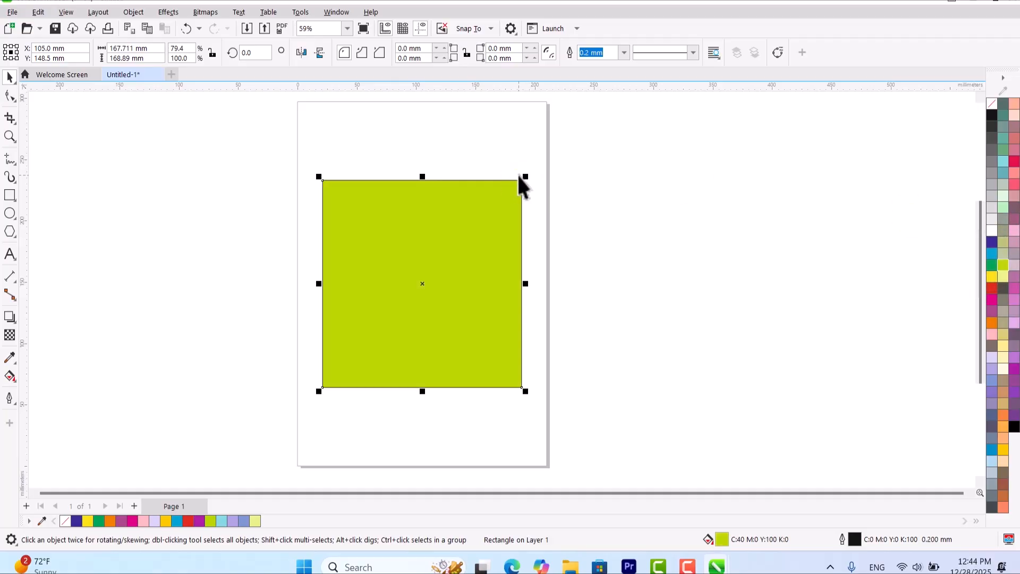
Set the rectangle's outline colour to Cyan, checking it closely at the upper-right corner
scroll(516, 176, "up", 4)
scroll(521, 180, "up", 2)
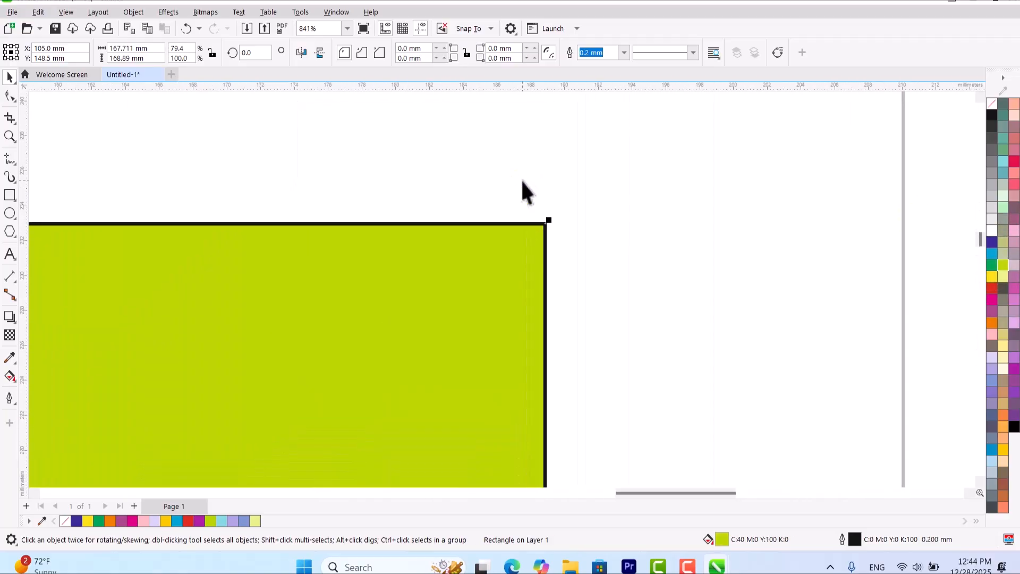
scroll(555, 341, "up", 6)
scroll(510, 285, "down", 1)
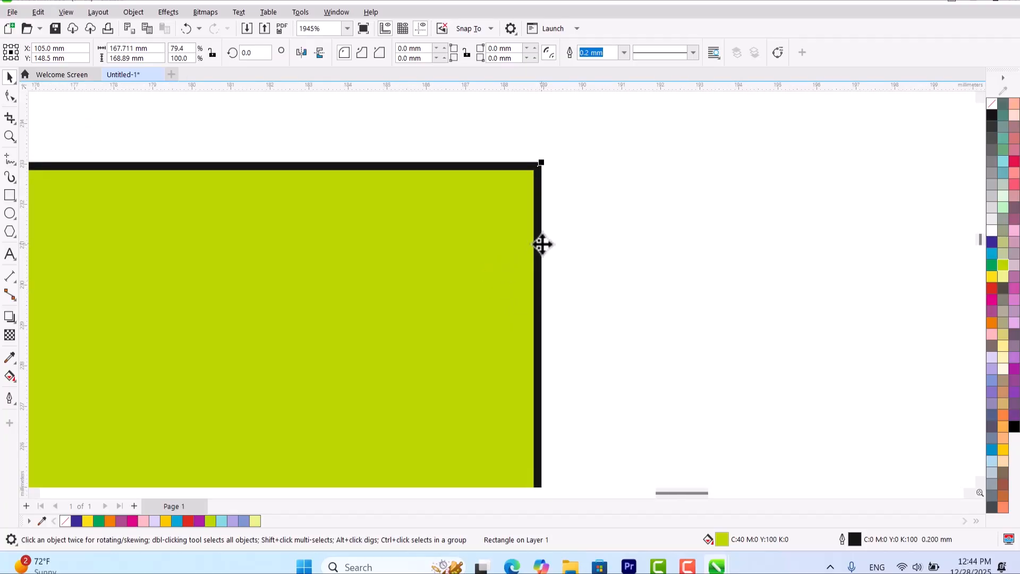
scroll(542, 244, "up", 1)
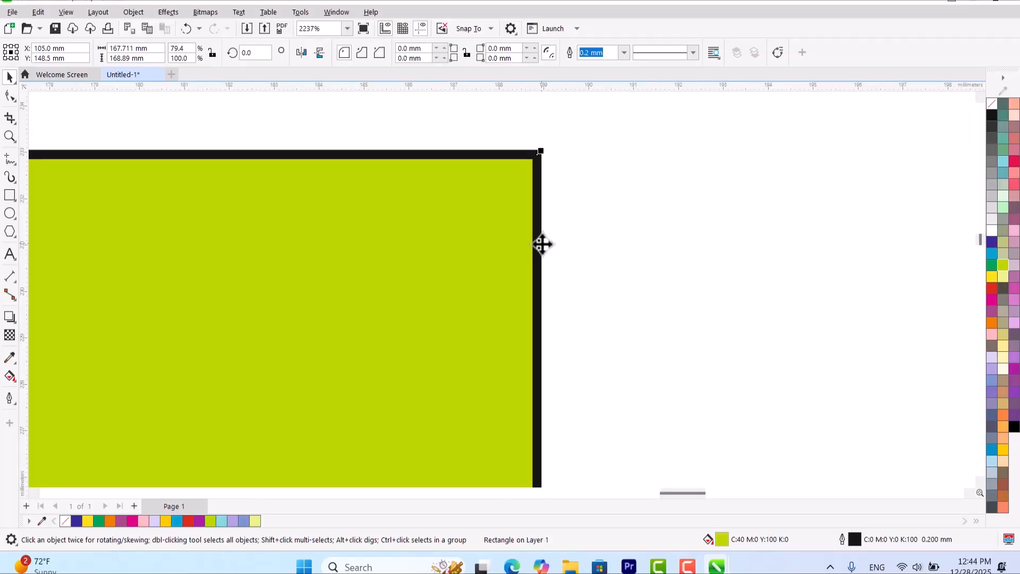
right_click(992, 253)
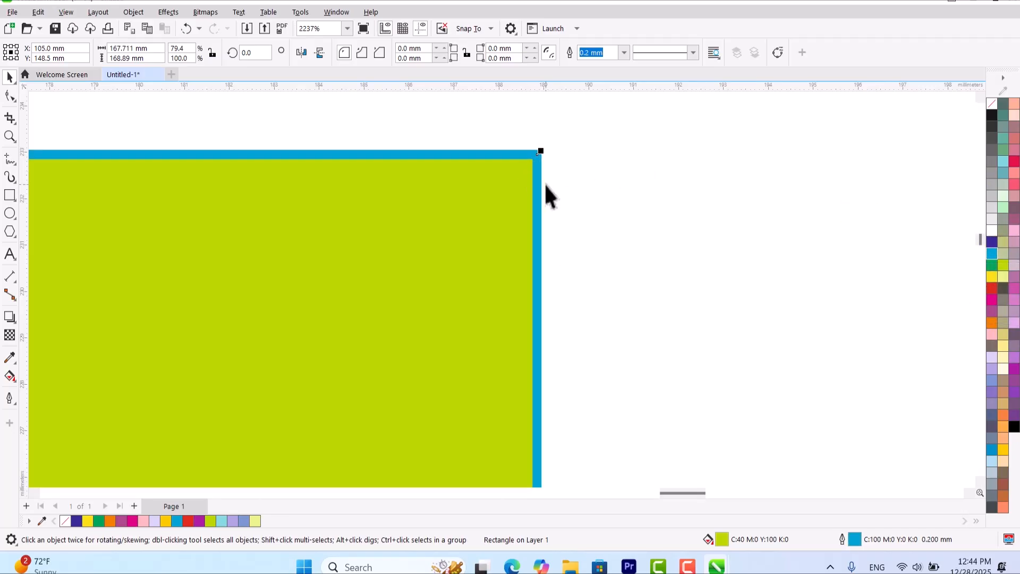
Try green and blue fills on the rectangle, settle on a Cyan fill, and set its outline colour to Yellow
left_click(993, 270)
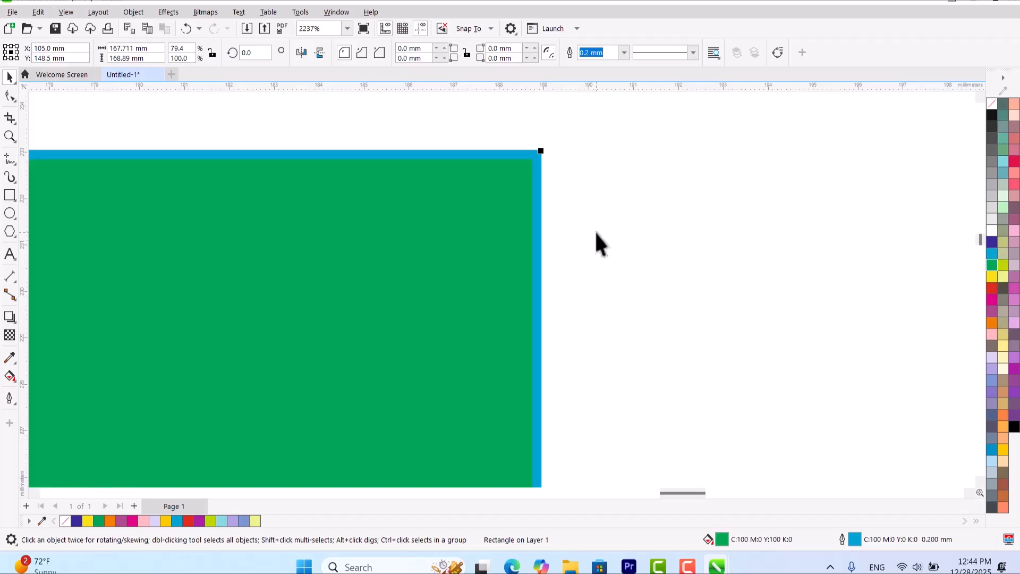
left_click(992, 242)
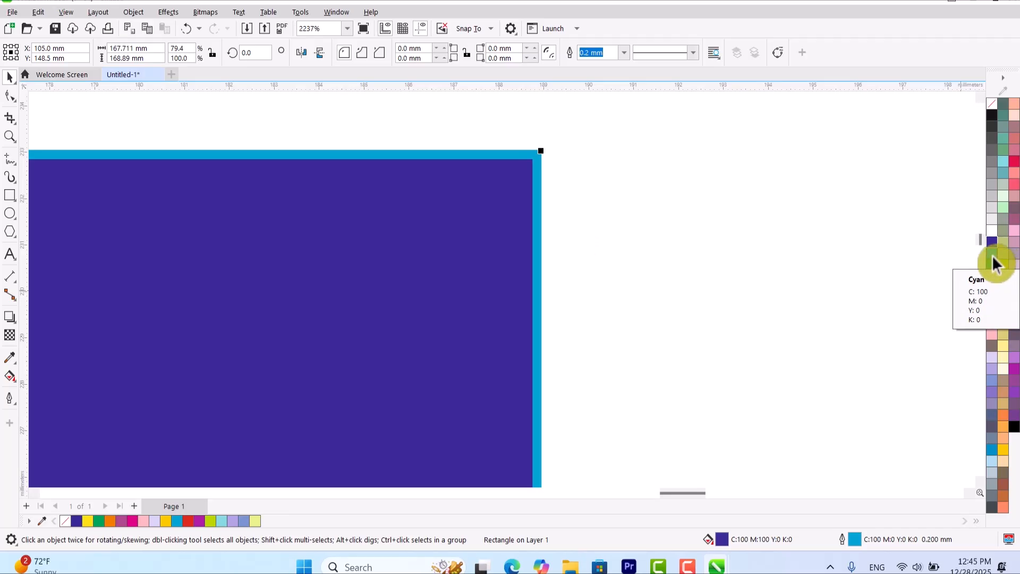
left_click(992, 258)
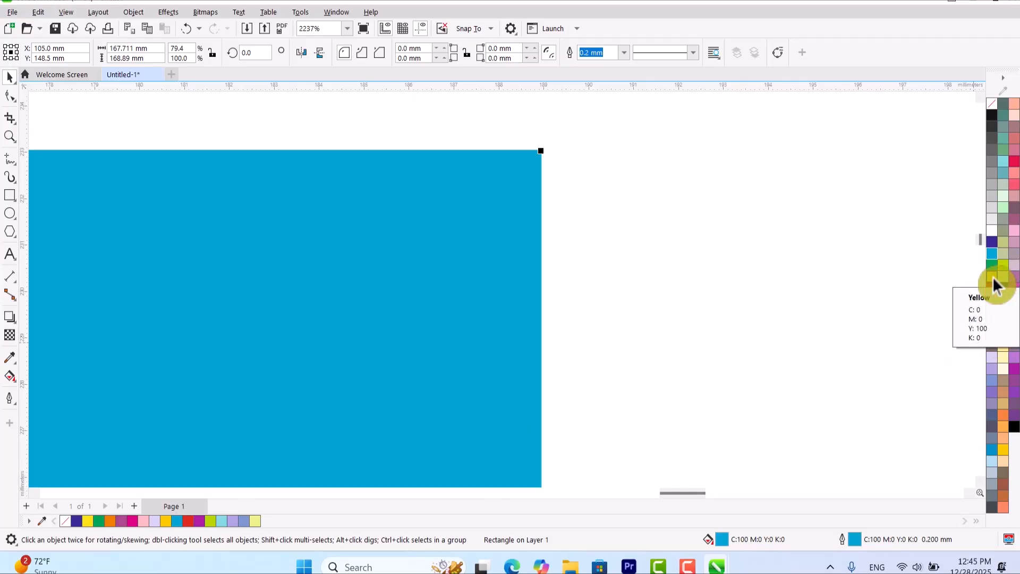
right_click(992, 277)
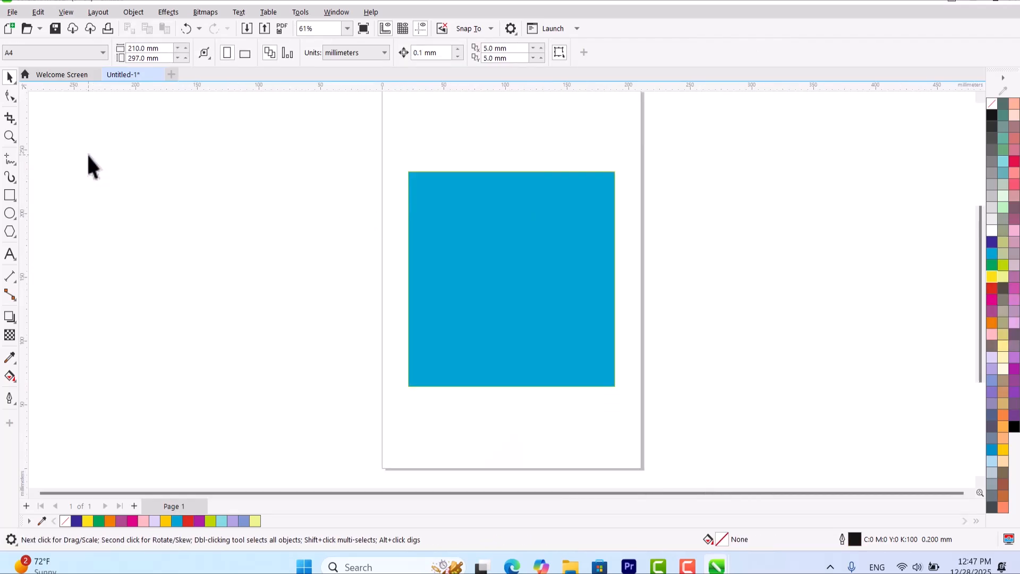
left_click(25, 85)
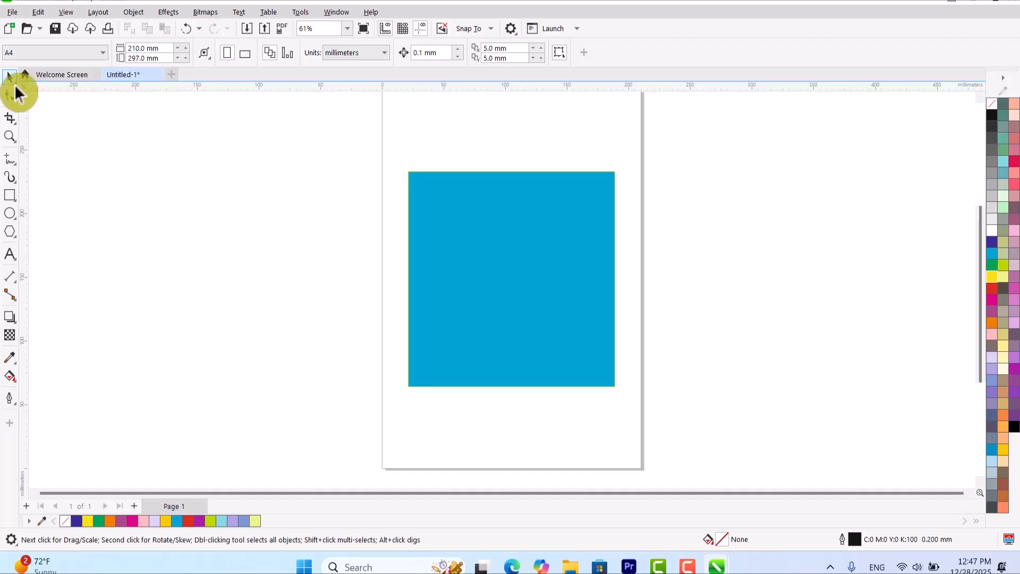